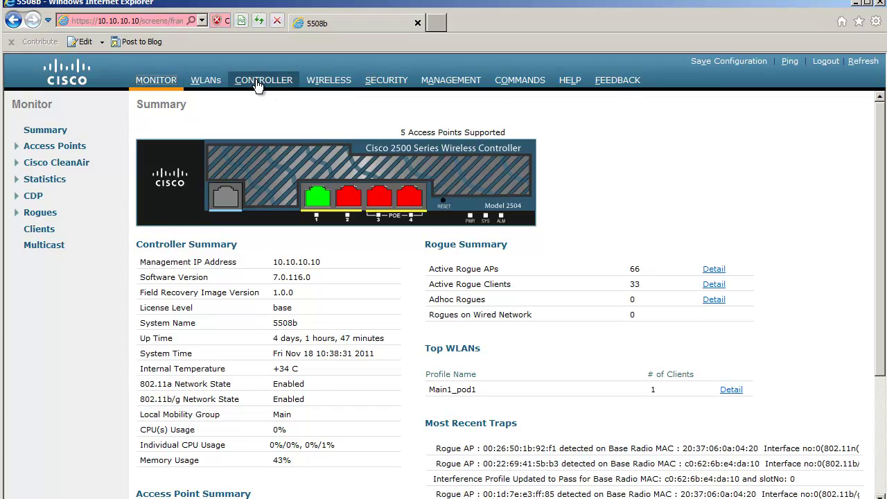
Enable DHCP proxy on the controller with AP-MAC as the DHCP Option 82 Remote Id field format, and apply the settings.
left_click(47, 292)
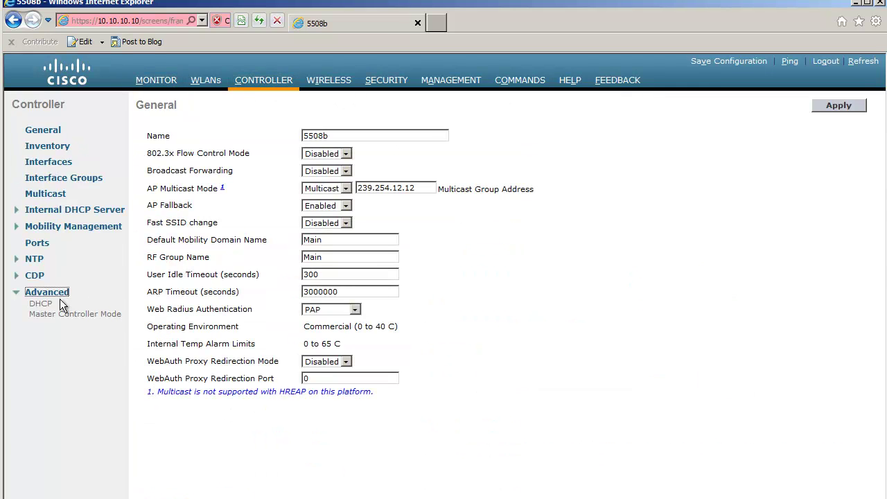
left_click(40, 303)
left_click(321, 146)
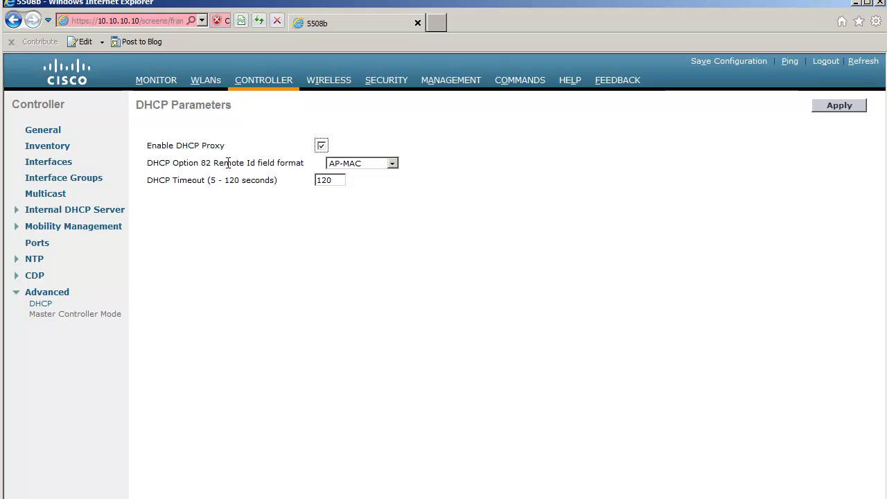
left_click(392, 163)
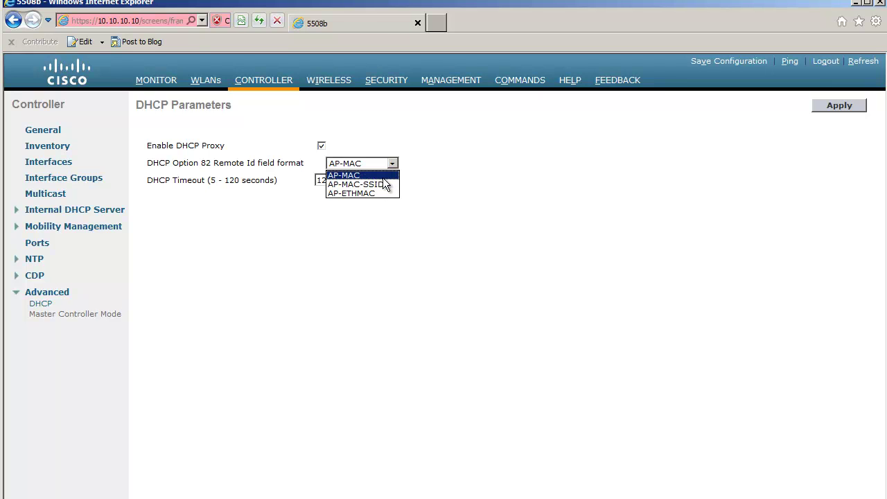
left_click(383, 177)
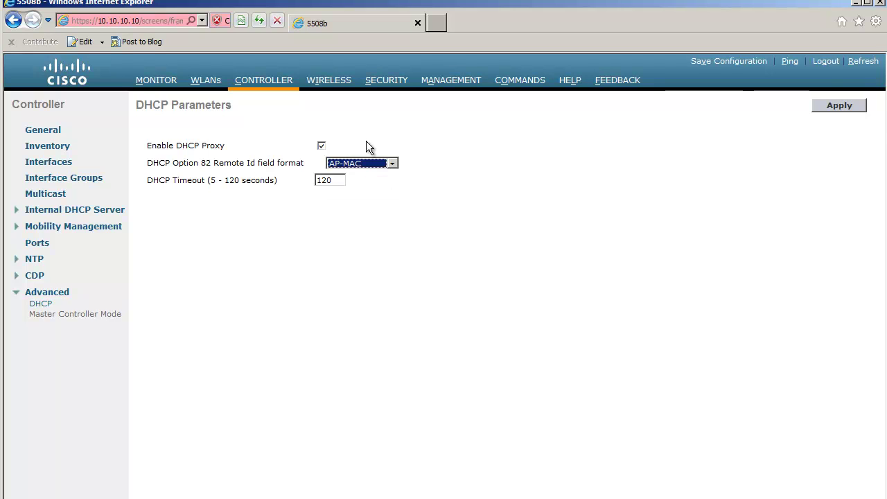
left_click(825, 106)
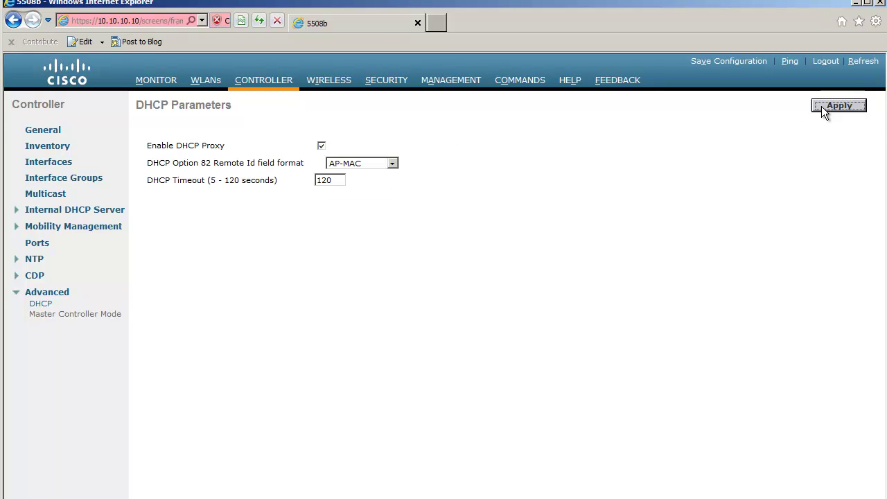
Open the details of access point 3502c and examine its base radio MAC and AP MAC address.
left_click(320, 84)
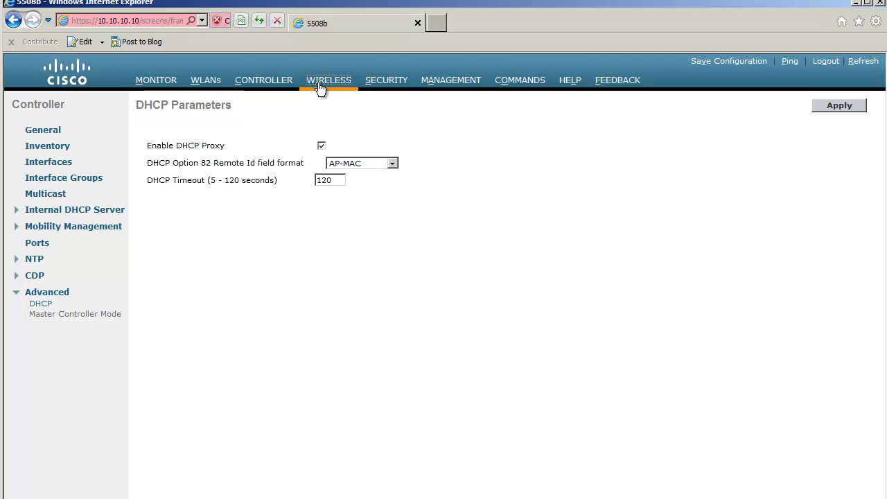
left_click(154, 255)
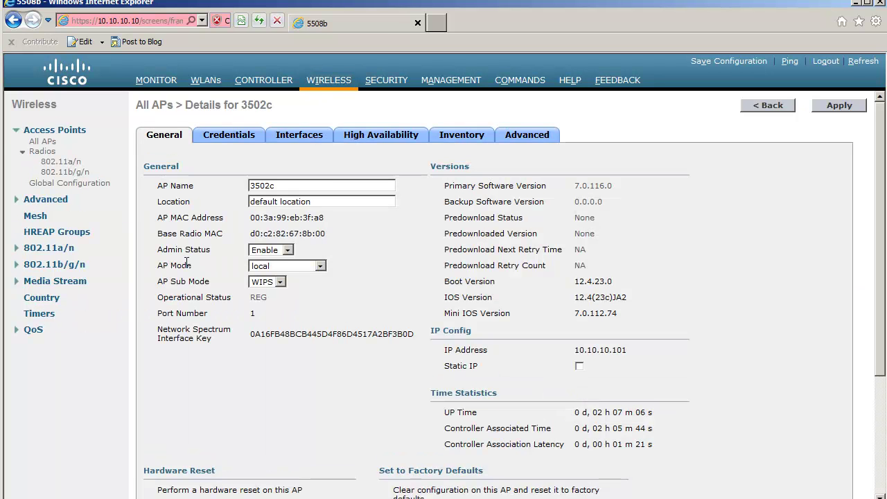
left_click_drag(250, 233, 326, 234)
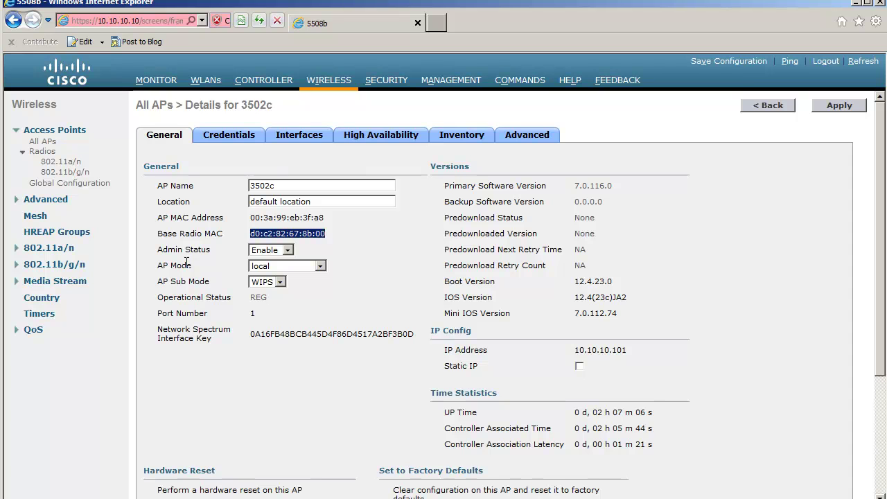
left_click_drag(325, 217, 249, 217)
Review the controller's advanced DHCP parameters and the general settings of the Main1_pod1 WLAN.
left_click(263, 80)
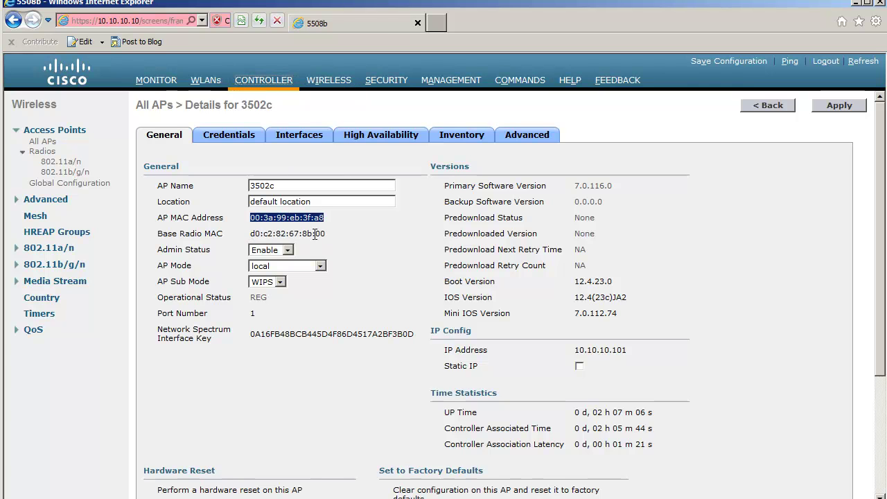
left_click(47, 292)
left_click(40, 304)
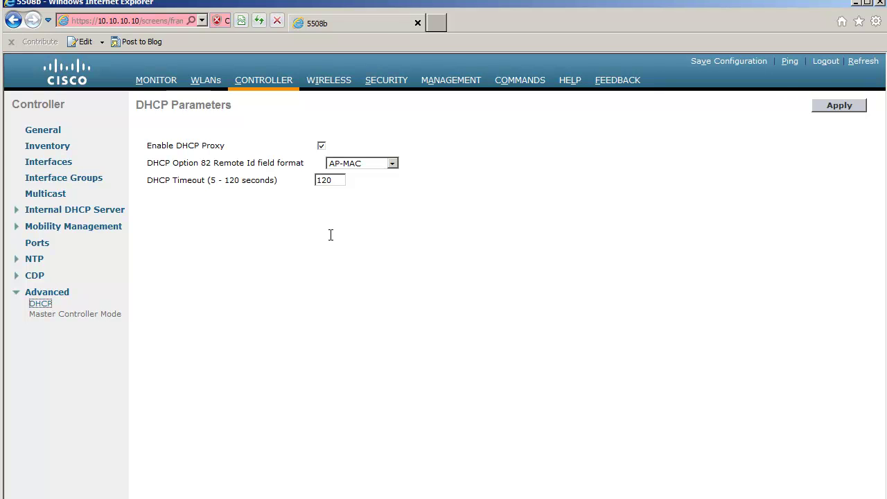
left_click(206, 79)
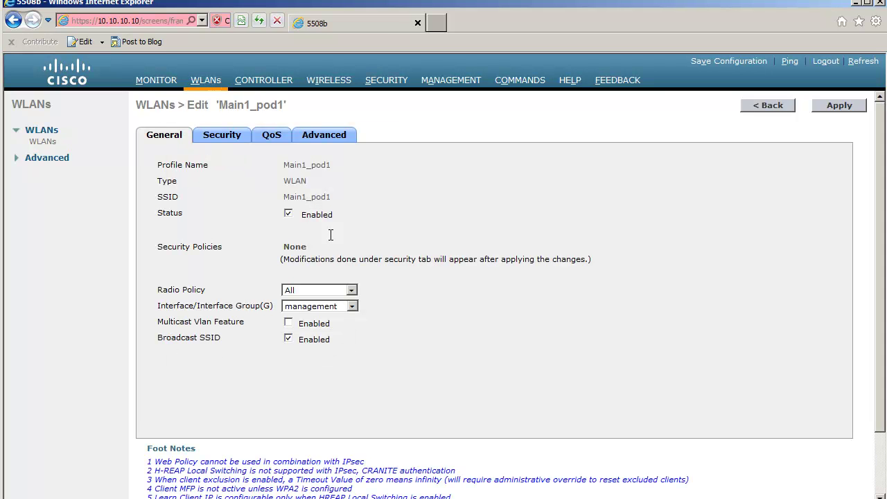
Open the controller's management interface and examine its address, physical port and DHCP server settings.
left_click(263, 80)
left_click(48, 162)
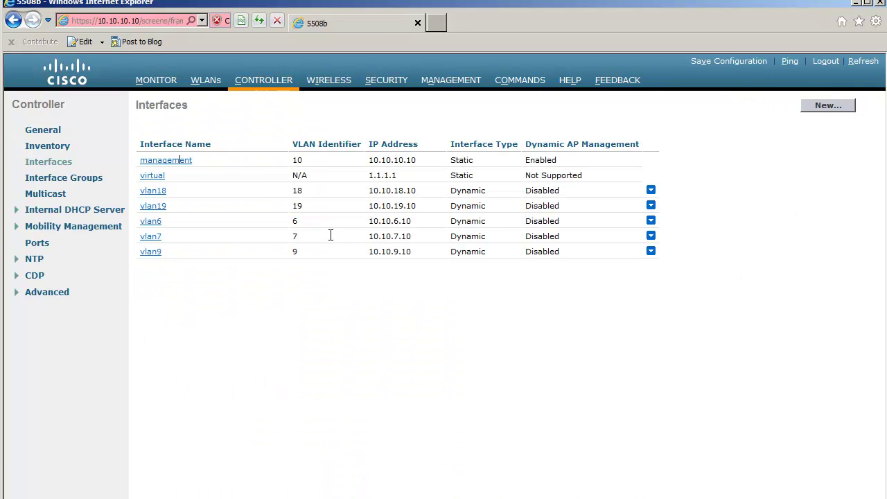
left_click(165, 161)
scroll(331, 235, "down", 5)
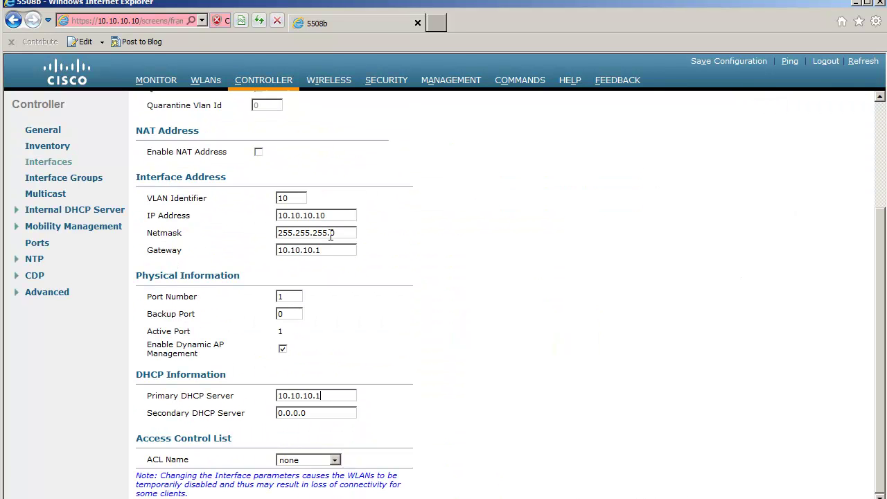
scroll(331, 235, "up", 5)
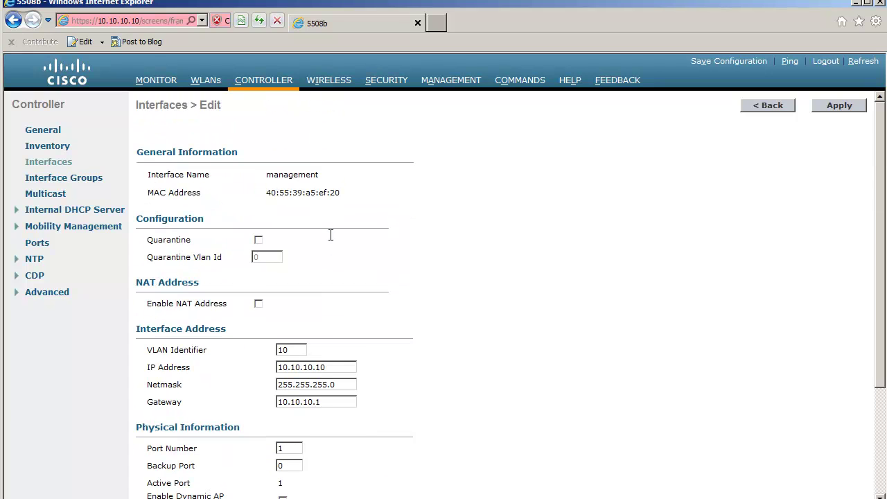
scroll(300, 216, "down", 5)
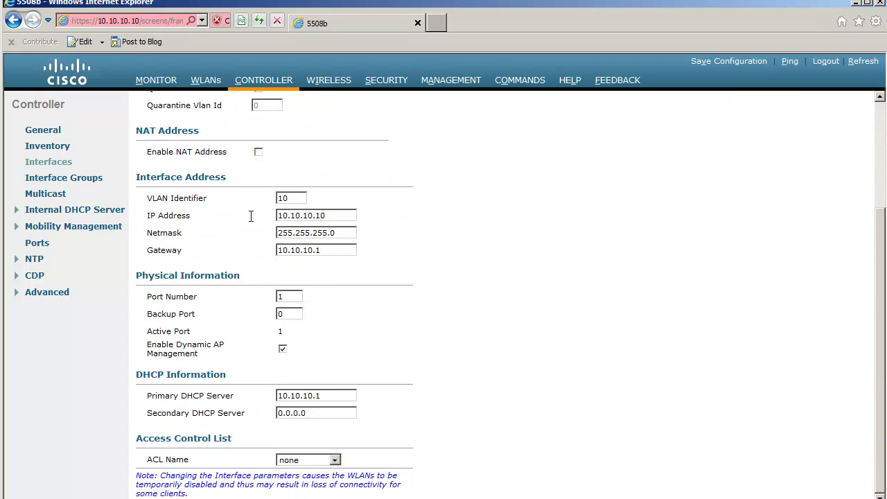
scroll(295, 235, "up", 5)
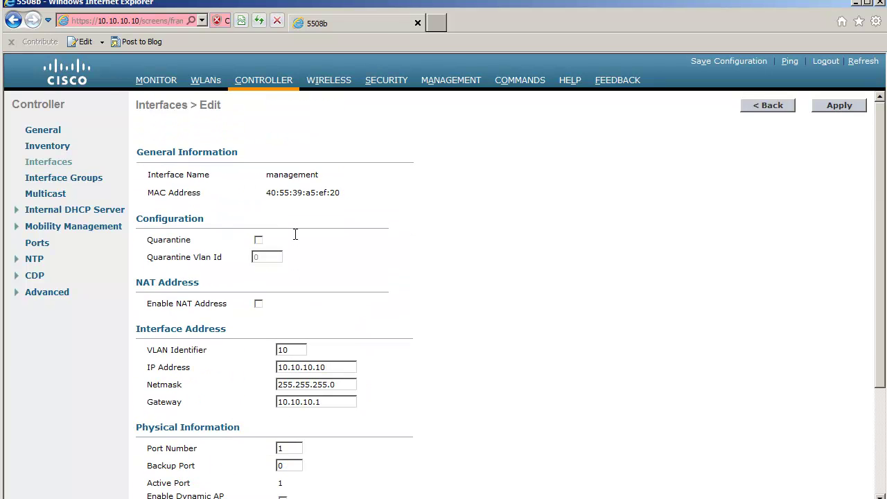
Switch to the controller's SecureCRT session and run "show interface detailed management".
key("alt+Tab")
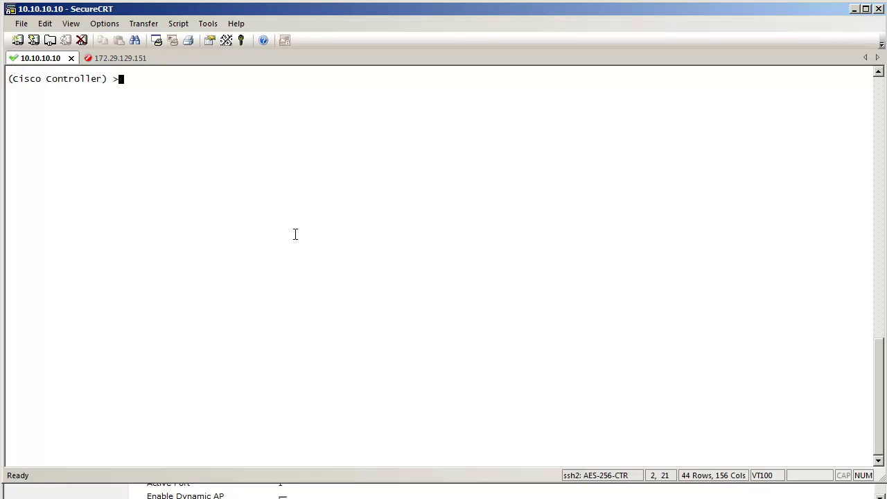
type("show interface det")
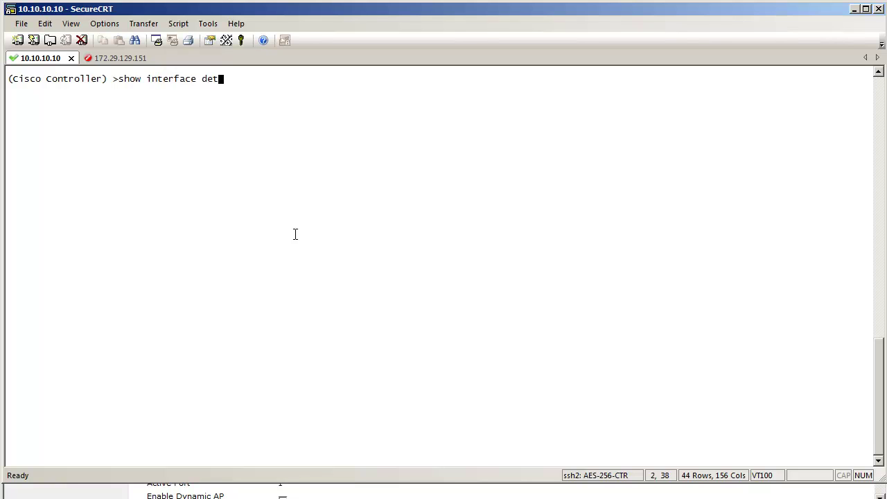
type("ailed management")
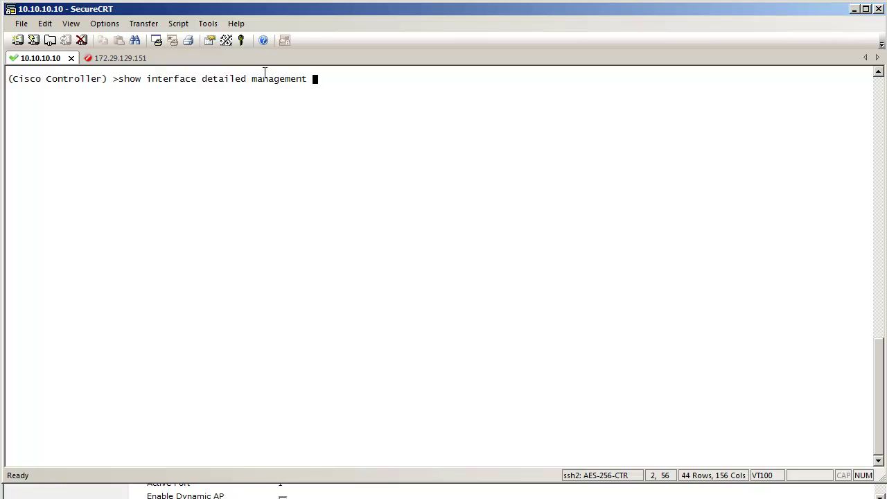
key("Return")
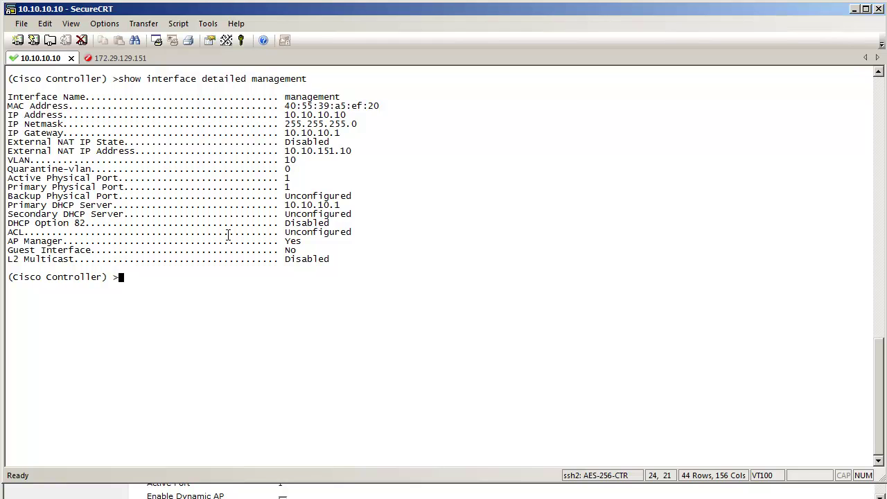
List the DHCP interface configuration options and enable DHCP option 82 with "config interface dhcp management option-82 enable".
type("config interface dhcp ?")
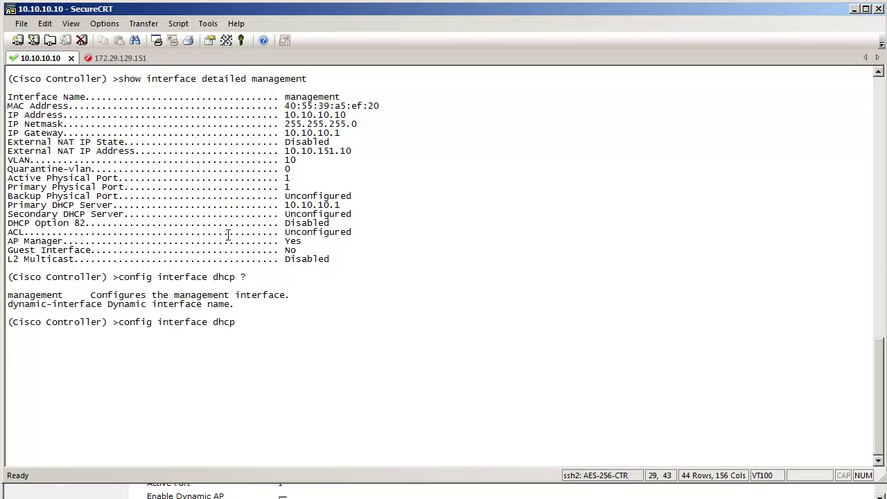
type("management option-82 enable")
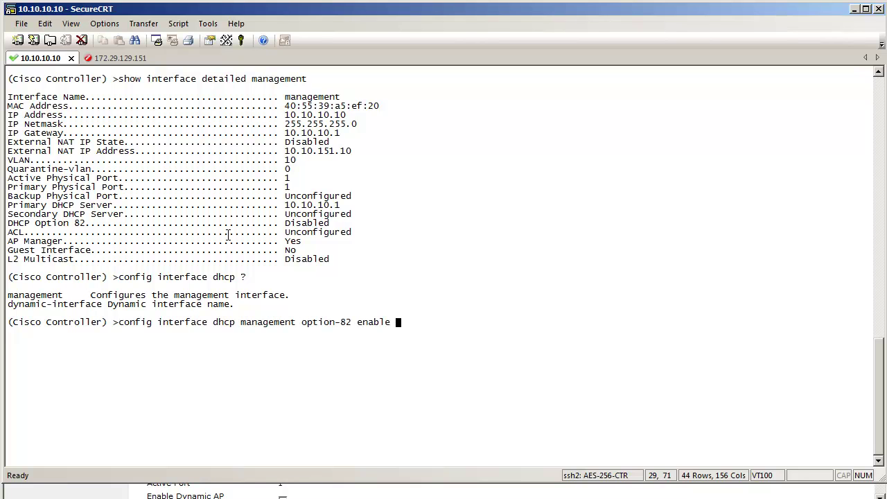
key("Return")
Display the management interface details again to check the DHCP Option 82 state.
key("Up")
key("Up")
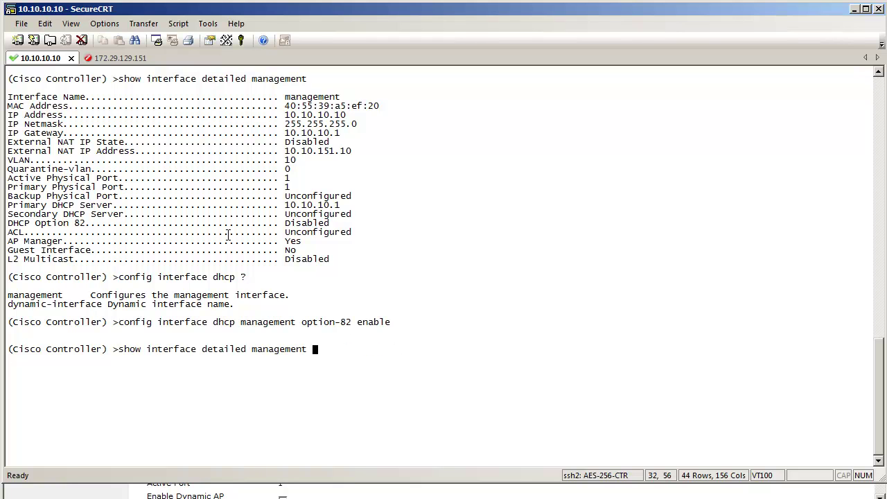
key("Return")
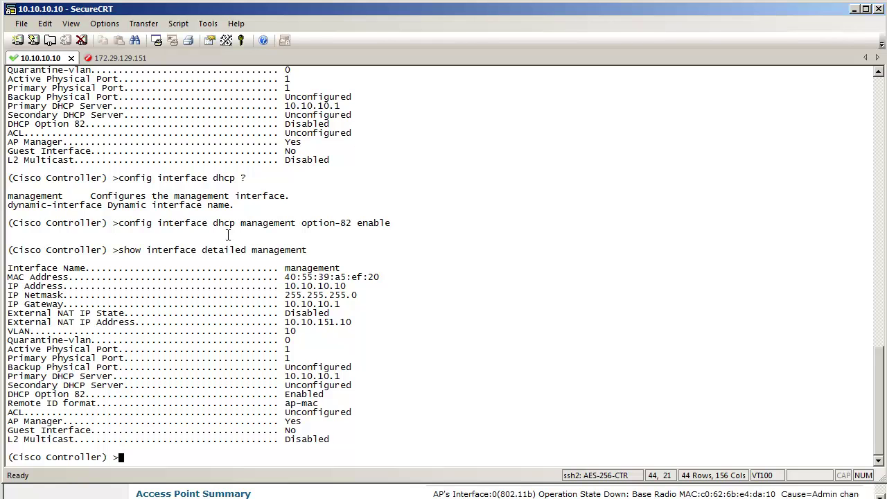
Switch to the SwitchA session at 172.29.129.151, enter global configuration mode and create the DHCP class 3502c.
key("ctrl+Tab")
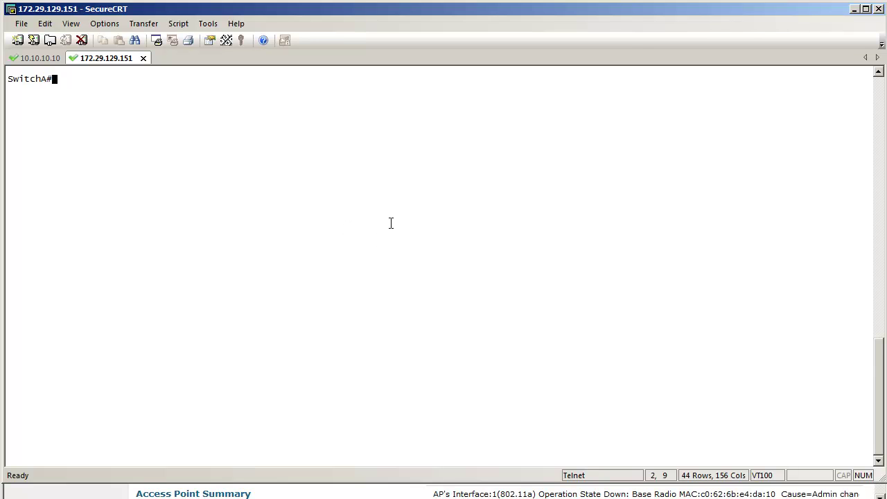
type("conf t")
key("Return")
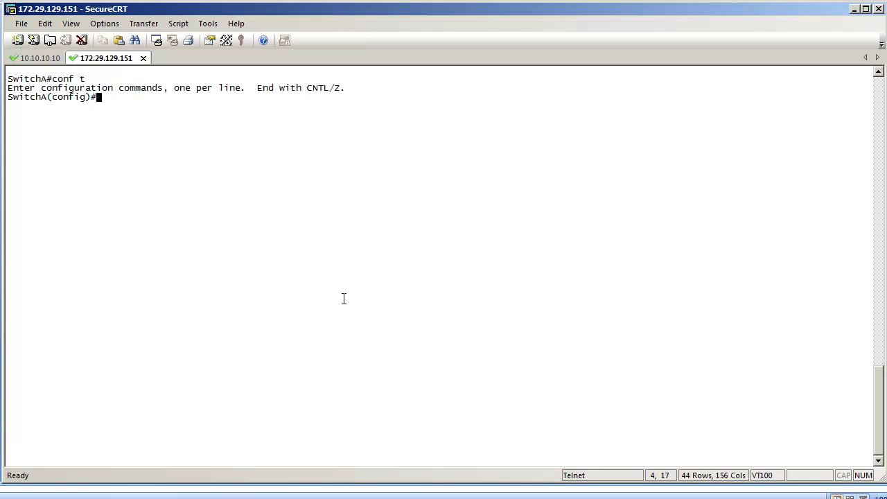
type("ip dhc")
key("Tab")
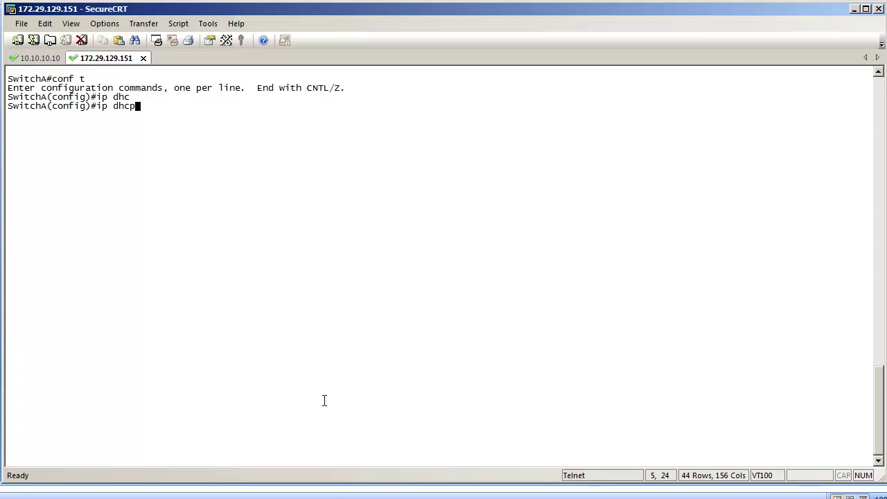
type("cla")
key("Tab")
type("350")
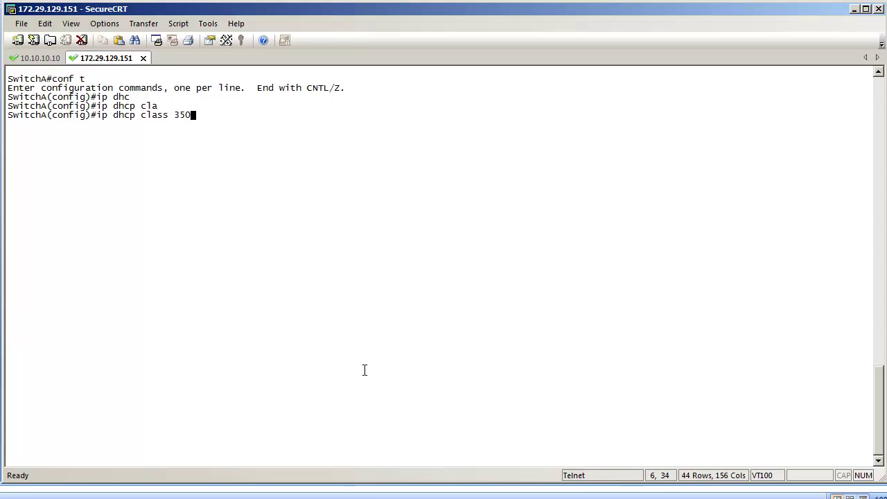
type("2c")
key("Return")
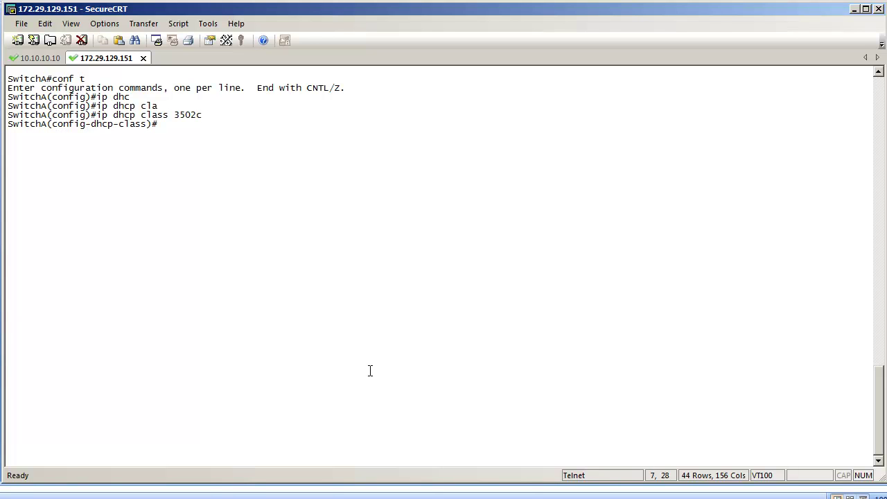
Enter relay agent information configuration for DHCP class 3502c with "relay agent information".
type("re")
key("Tab")
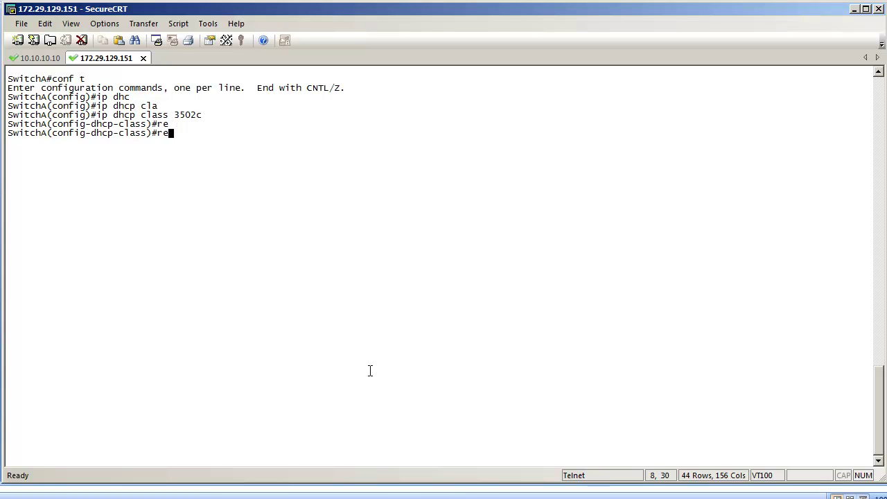
type("l")
key("Tab")
type("ag")
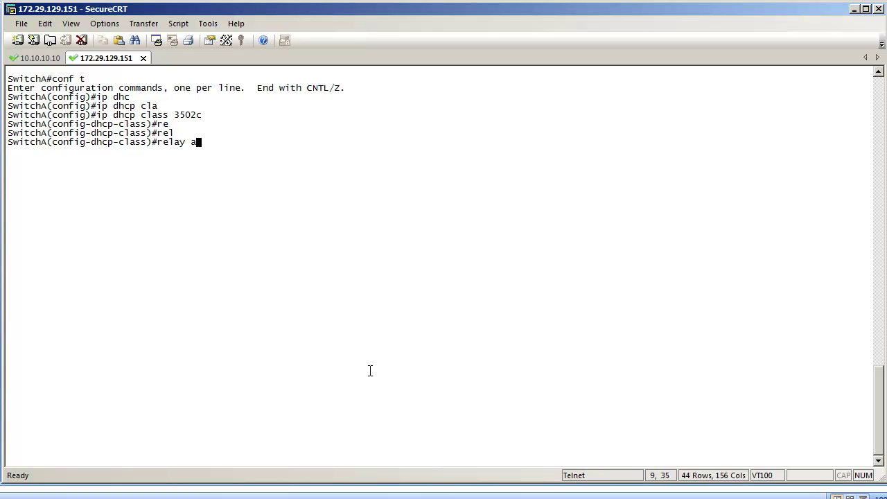
key("Tab")
type("inf")
key("Tab")
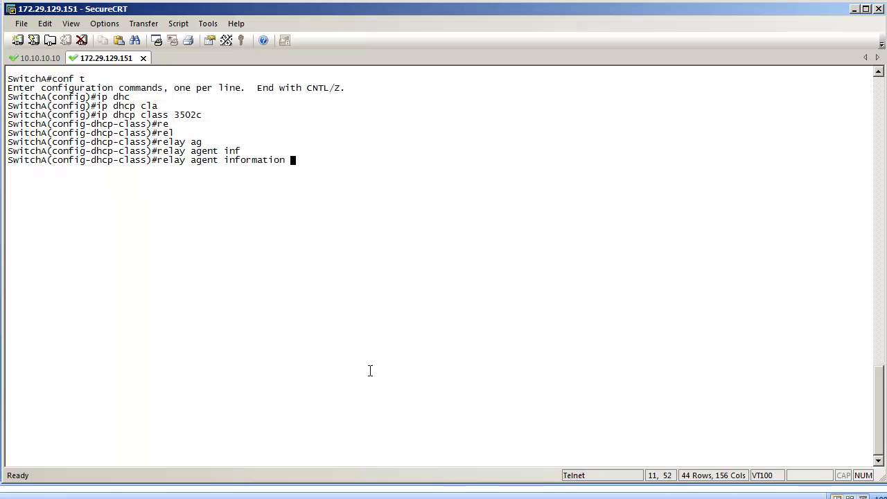
key("Return")
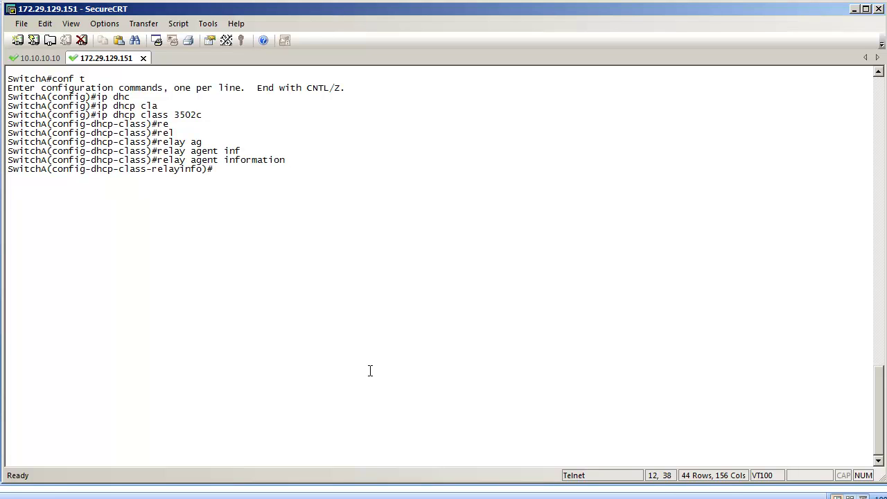
type("re")
key("Tab")
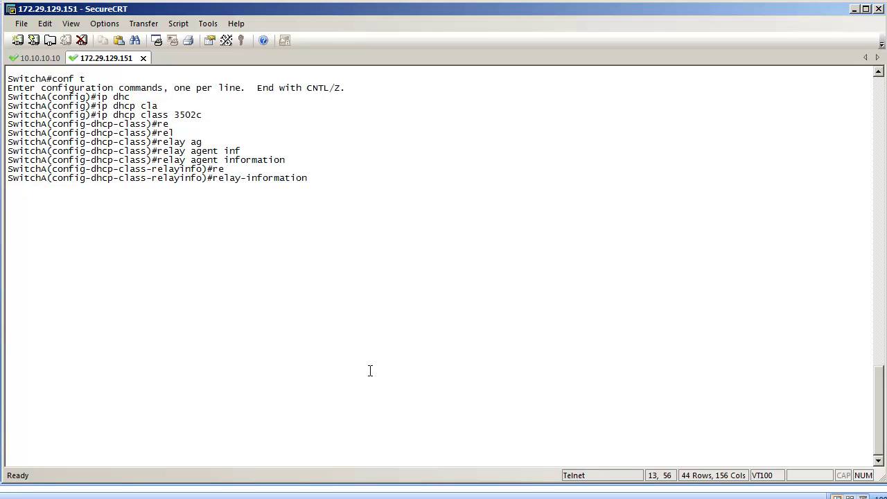
type("he")
key("Tab")
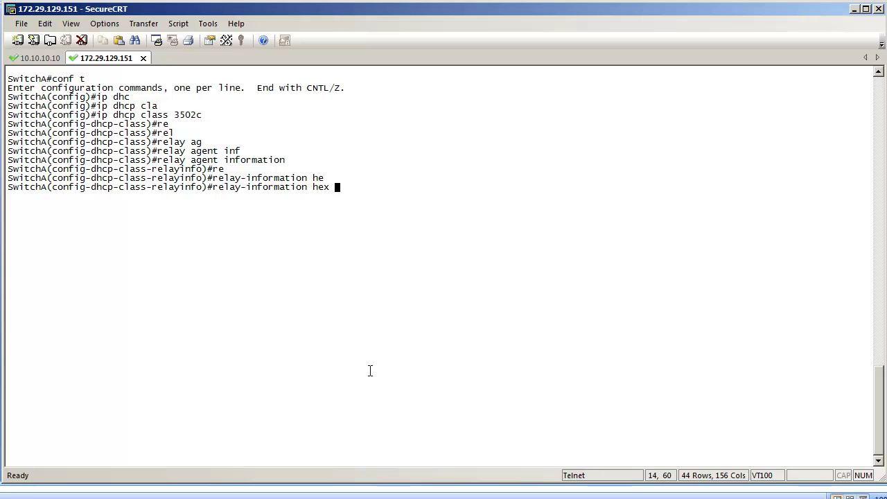
type("0104000000000")
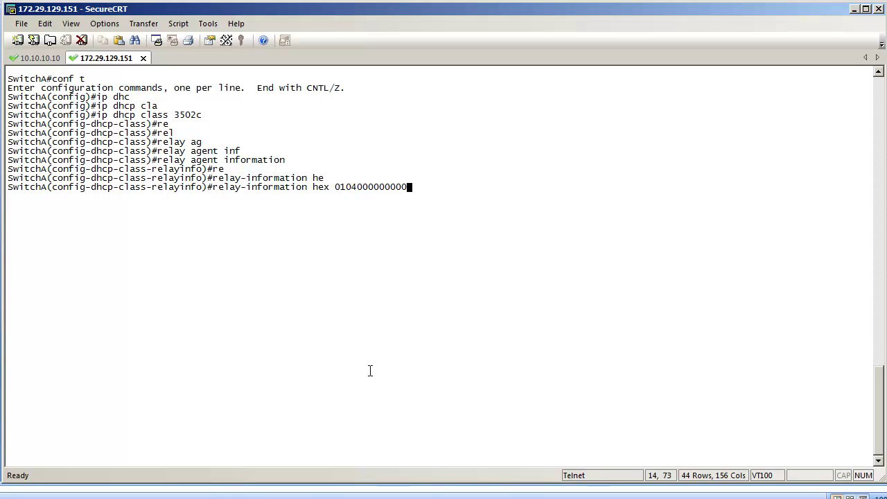
type("206")
type("d0c282678b00")
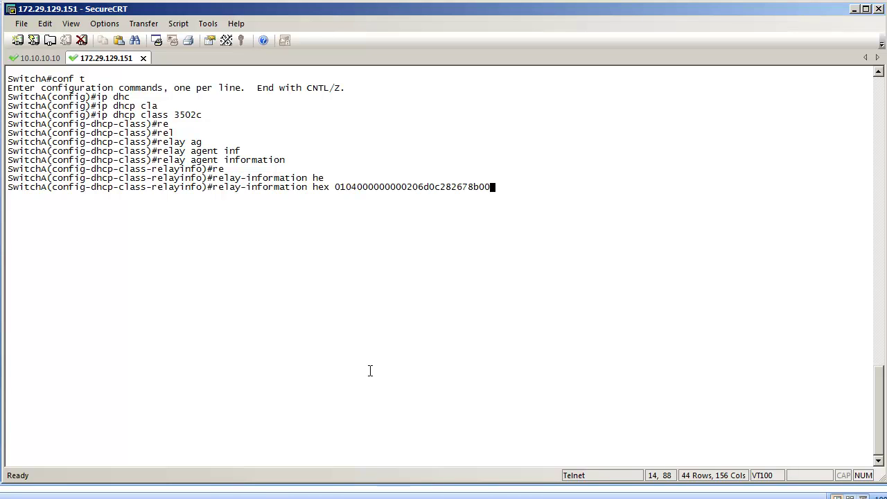
key("Return")
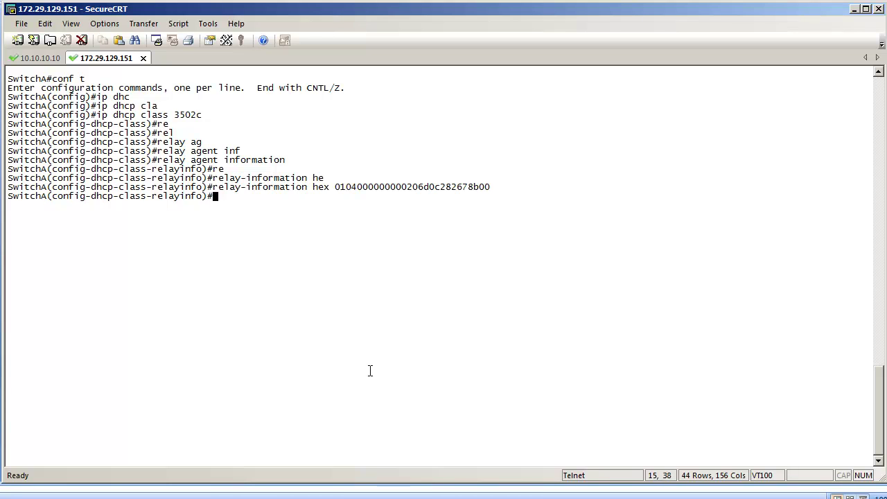
type("exit")
key("Return")
type("exit")
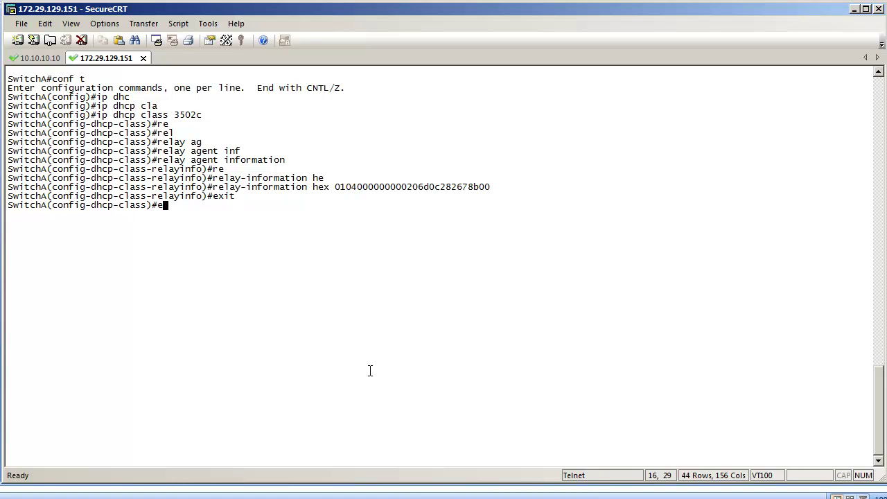
key("Return")
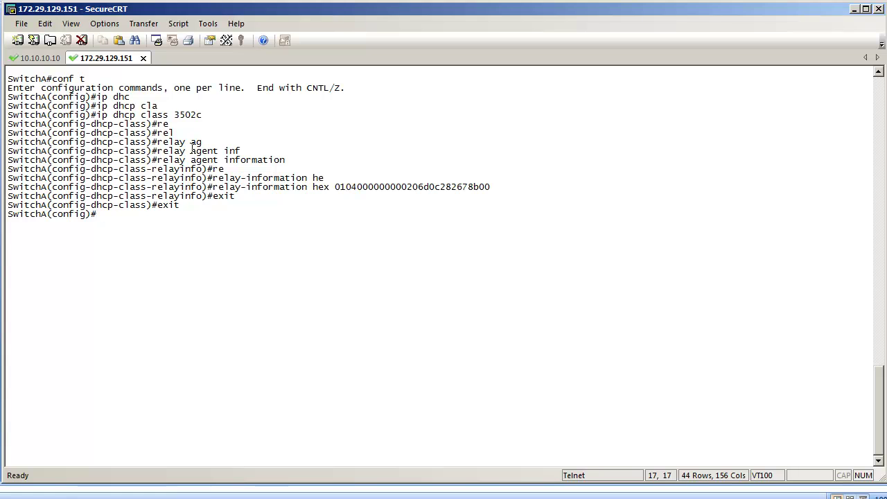
Create the DHCP pool vlan10 and try to set its network with "network 10.10.10.10.0 255.255.255.0".
type("ip dhcp pool vlan10")
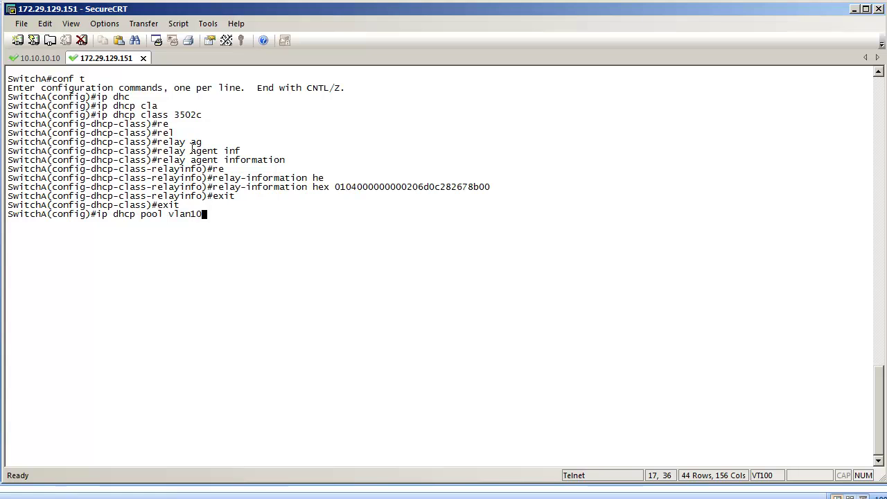
key("Return")
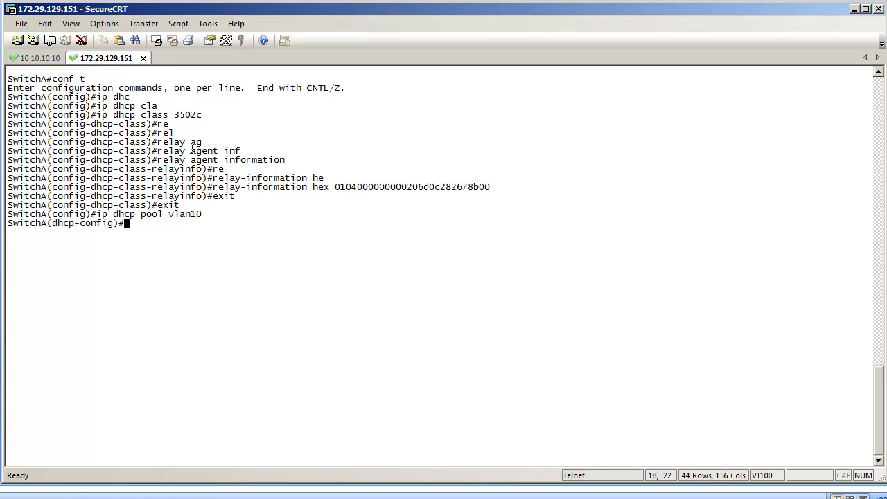
type("net")
key("Tab")
type("w")
key("Tab")
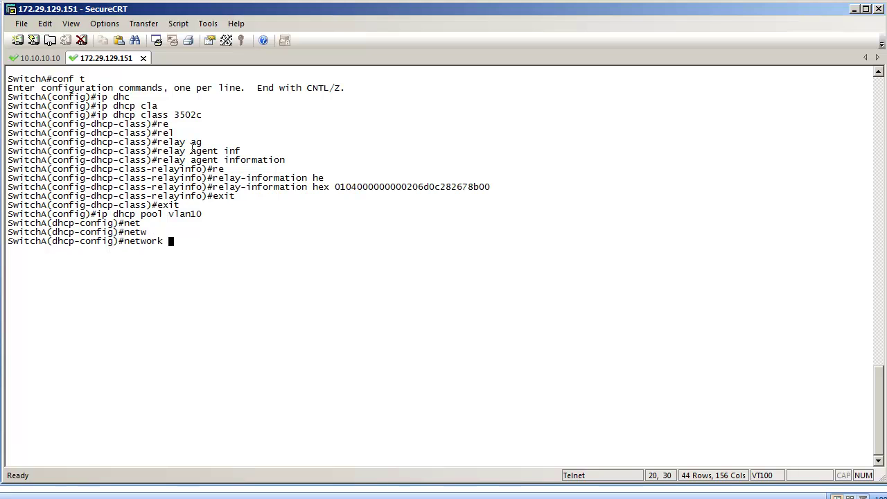
type("10.10.10")
type(".0 2")
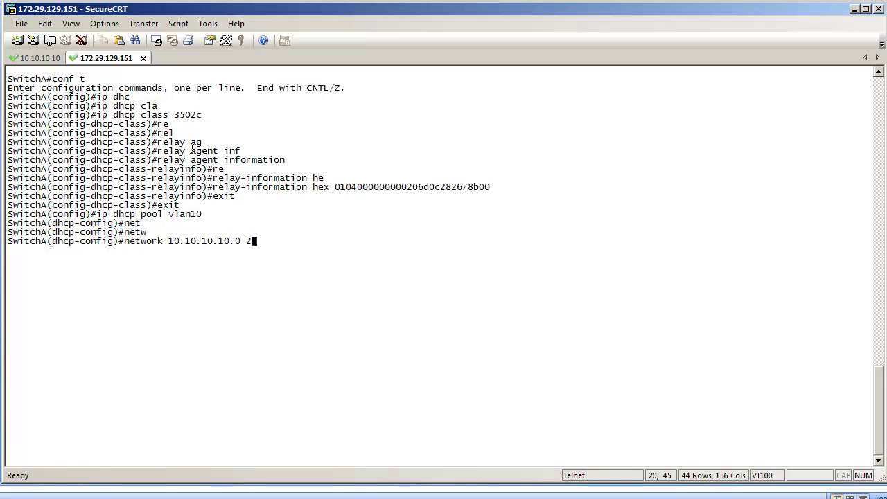
type("55.255.255.0")
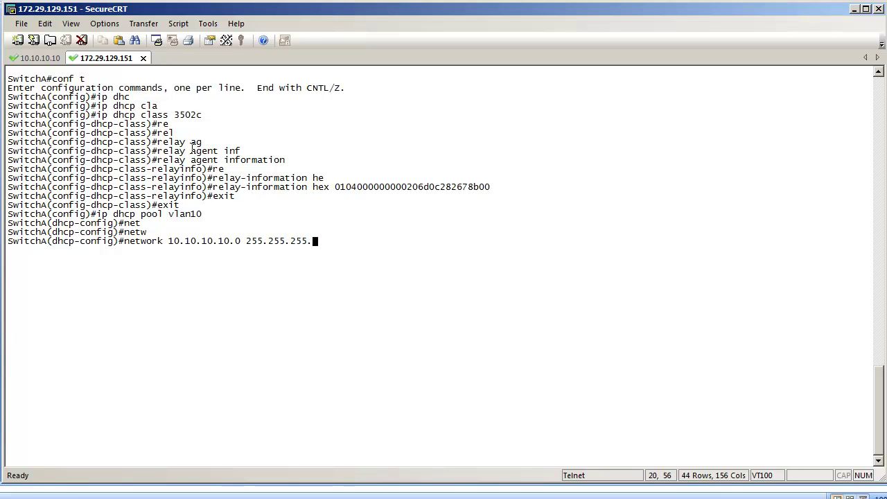
key("Return")
Correct the pool's network statement to "network 10.10.10.0 255.255.255.0".
key("Up")
key("Left")
key("Left")
key("Left")
key("Left")
key("Left")
key("Left")
key("Left")
key("Left")
key("Left")
key("Left")
key("Left")
key("Left")
key("Left")
key("Left")
key("Left")
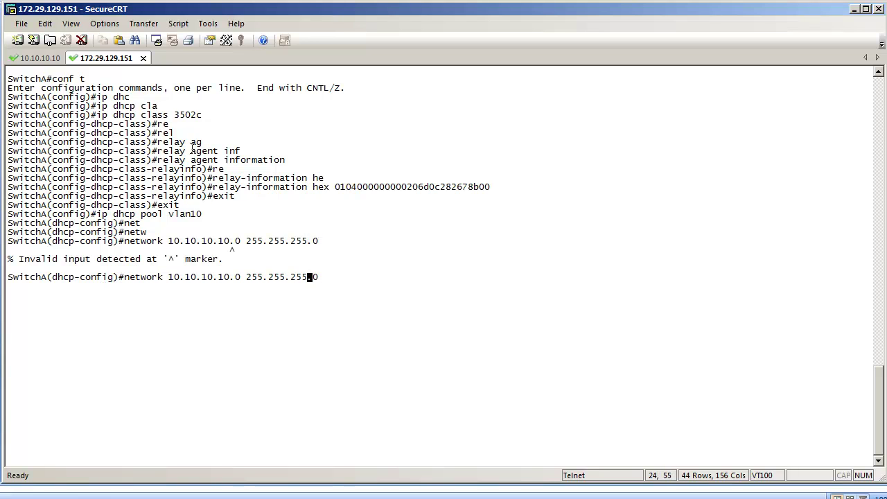
key("BackSpace")
key("BackSpace")
key("BackSpace")
key("Return")
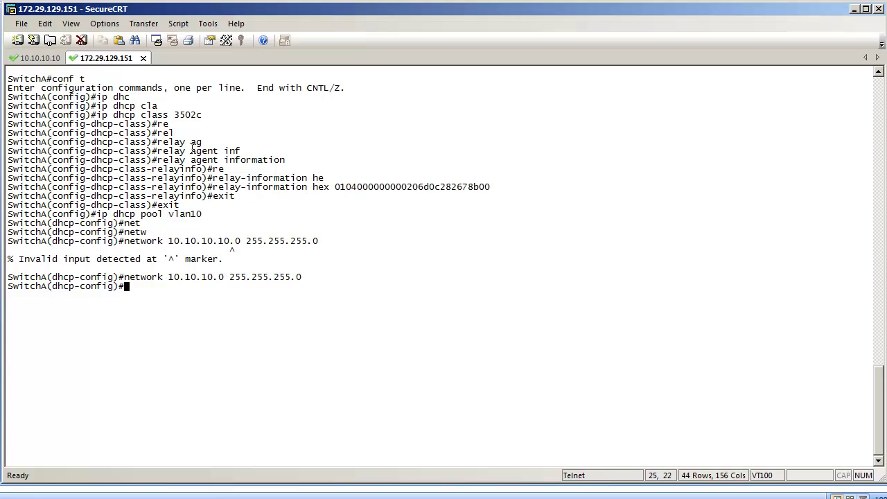
Set the vlan10 pool's default router to 10.10.10.1.
type("de")
key("Tab")
type("10.10.10.1")
key("Return")
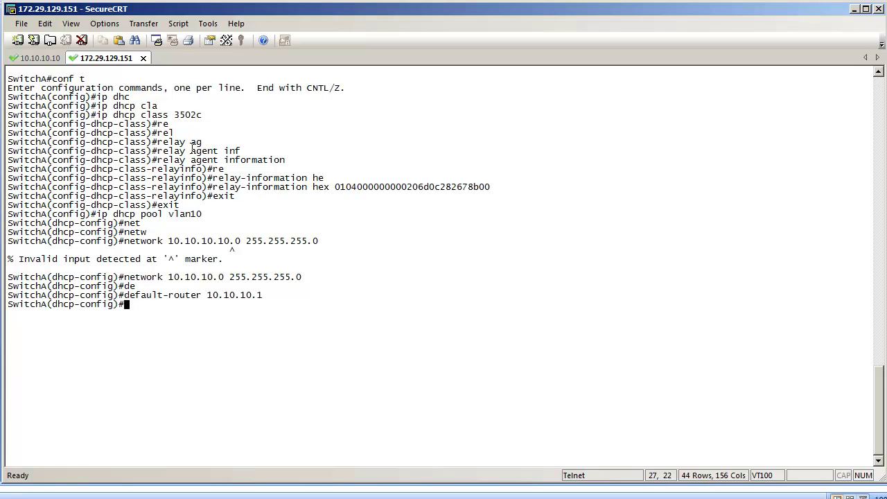
Associate class 3502c with the pool, give it the address range 10.10.10.101 to 10.10.10.105, and leave configuration mode.
type("cla")
key("Tab")
type("3502c")
key("Return")
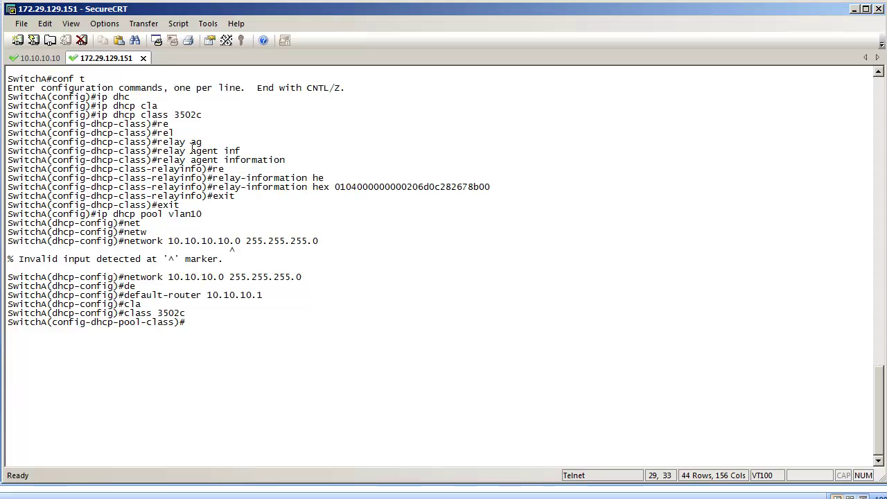
type("add")
key("Tab")
type("ra")
key("Tab")
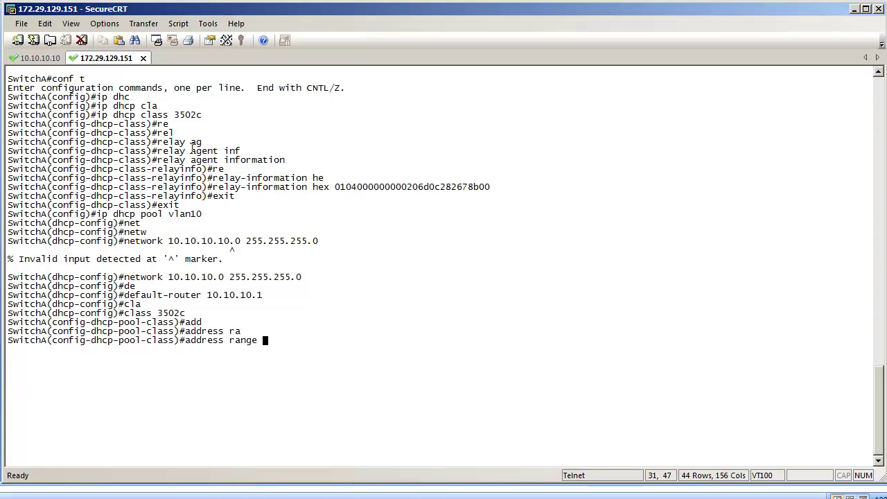
type("10.10.10.101 10.10.10.105")
key("Return")
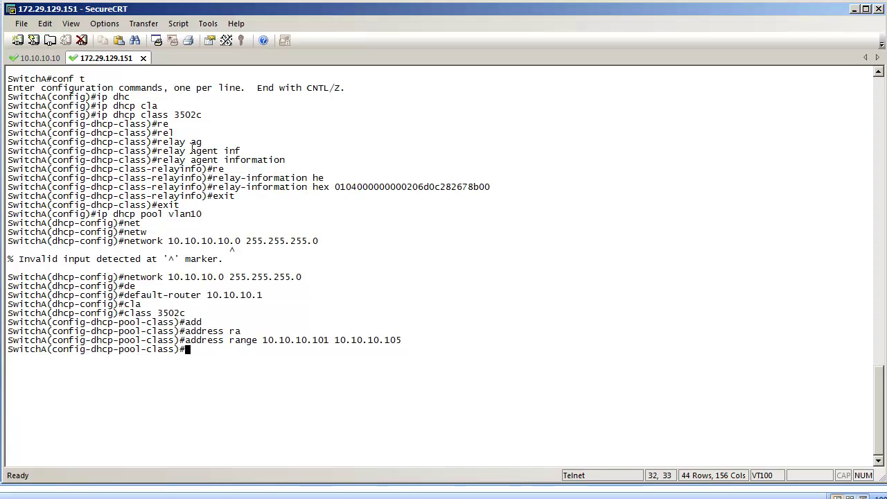
type("end")
key("Return")
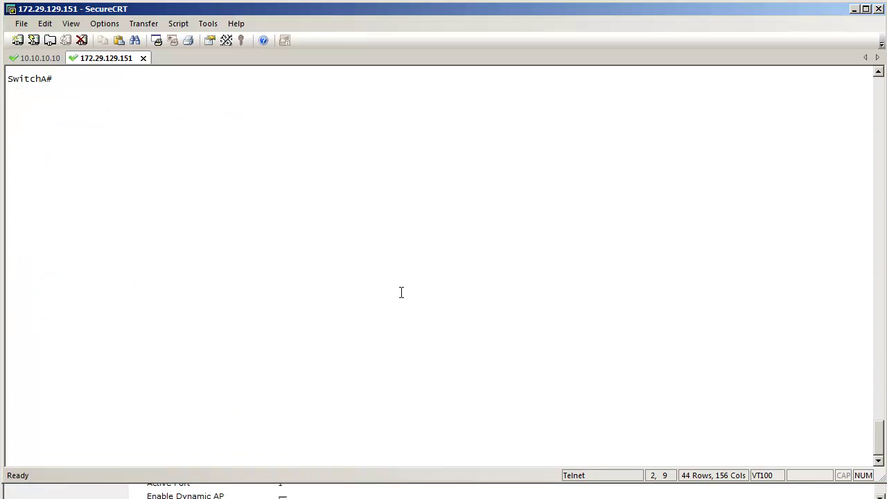
Enable DHCP server class debugging on SwitchA with "debug ip dhcp server class".
type("deb")
key("Tab")
type("ip dh")
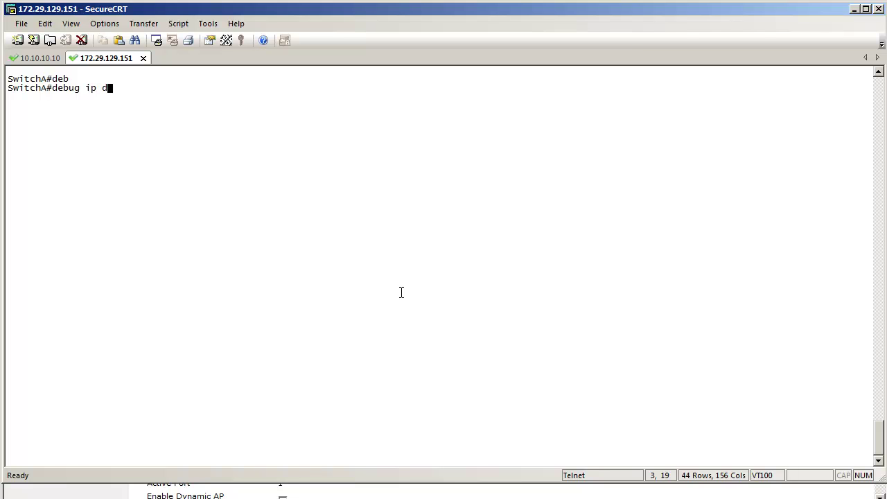
key("Tab")
type("serv")
key("Tab")
type("clas")
key("Tab")
key("Return")
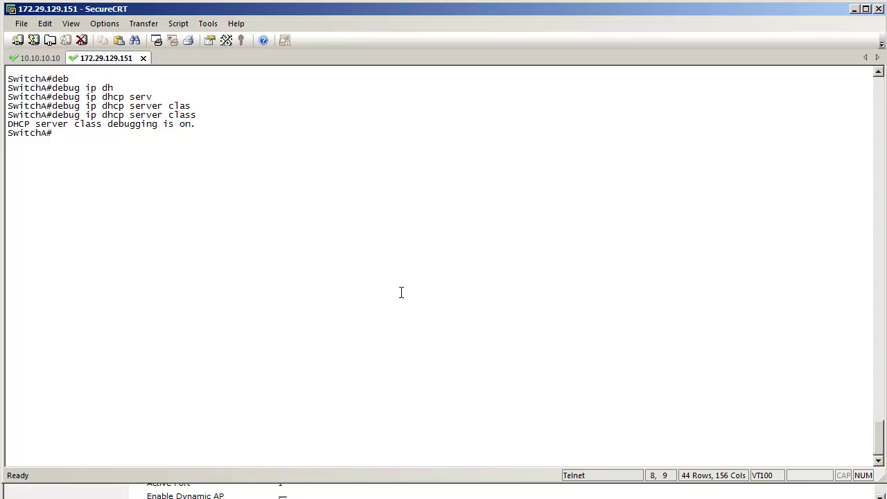
Show debug output in this session with "terminal monitor" and highlight the relay-information hex string being matched.
type("term")
key("Tab")
type("moni")
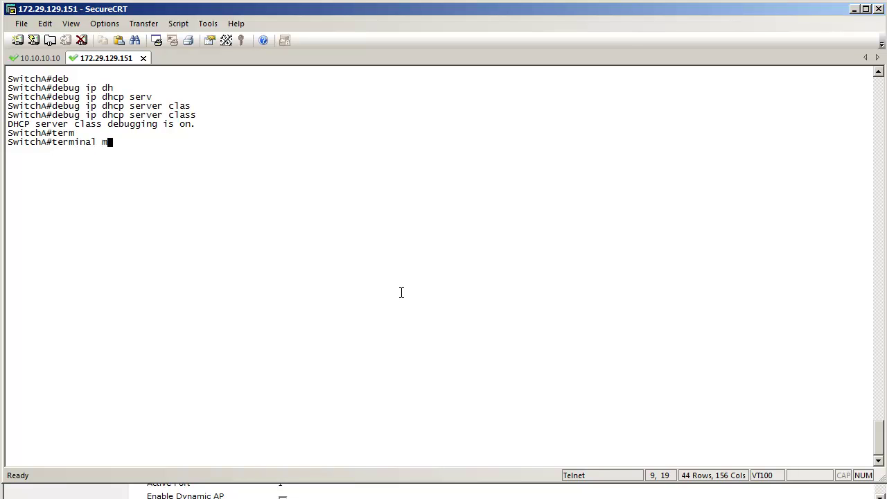
key("Tab")
key("Return")
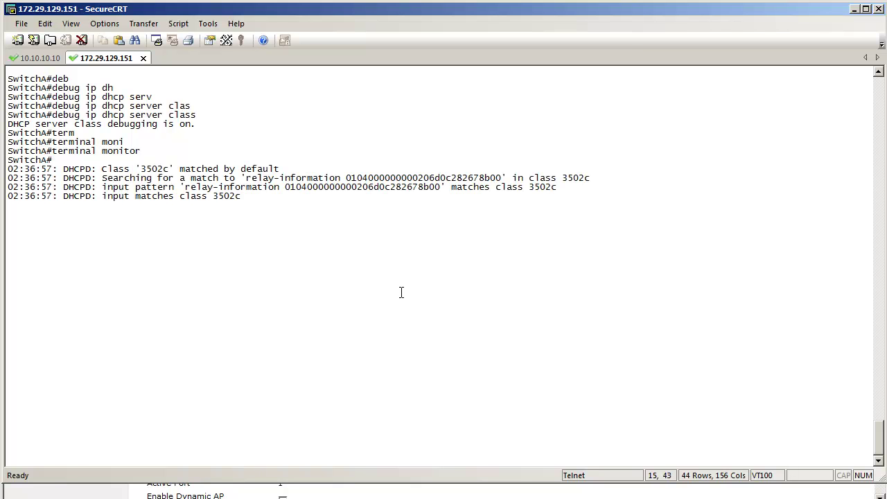
left_click_drag(346, 178, 501, 178)
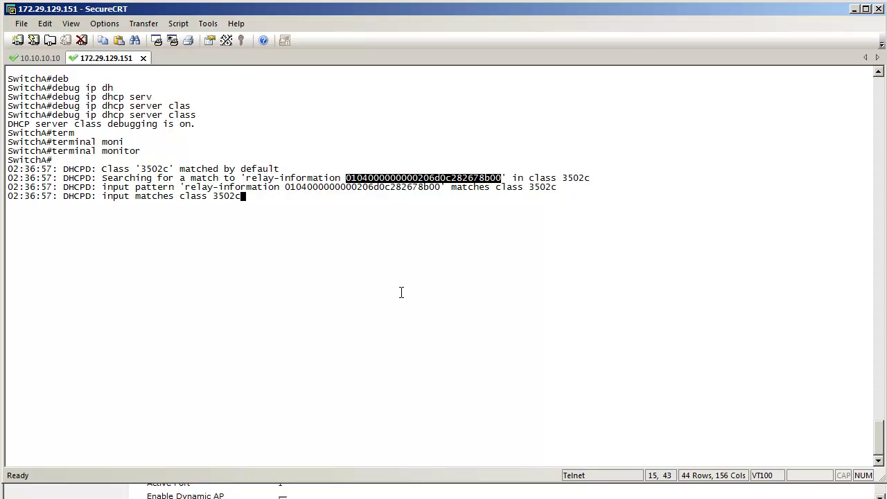
List the DHCP leases with "sh ip dhcp binding" and highlight the IP address leased from the vlan10 class range.
key("Return")
type("sh ip d")
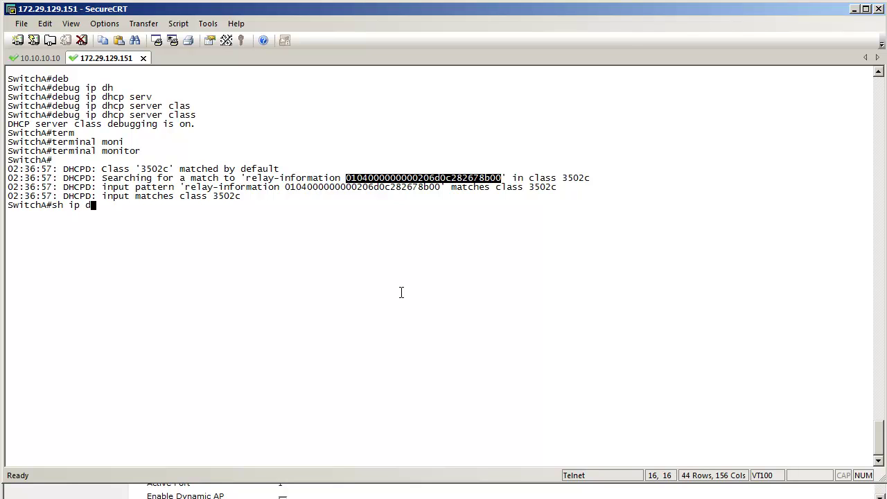
type("hcp b")
key("Tab")
type("bin")
key("Tab")
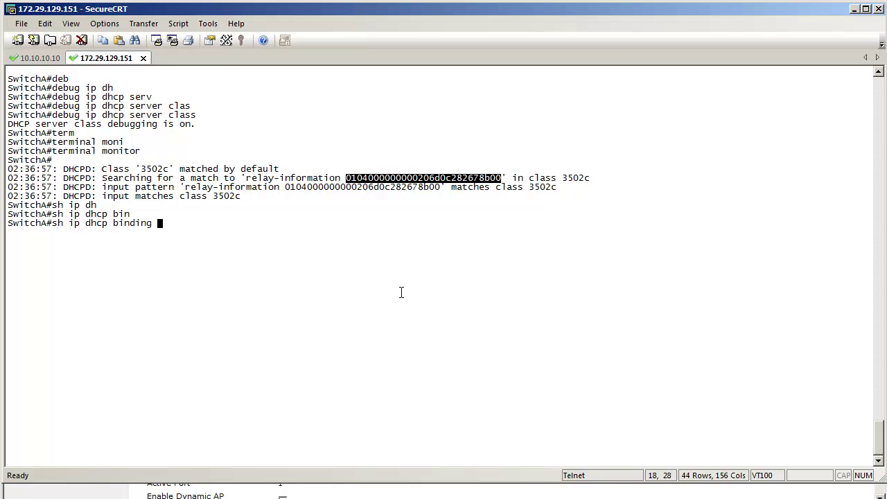
key("Return")
left_click_drag(74, 268, 7, 268)
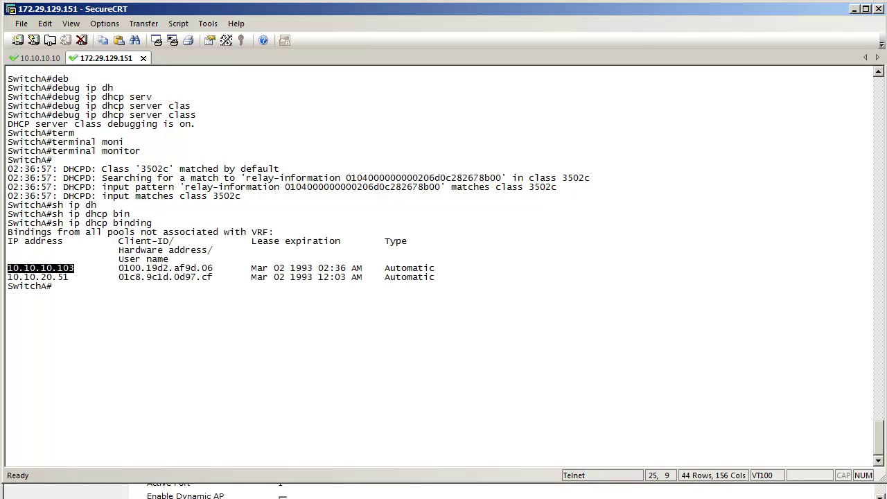
left_click(290, 273)
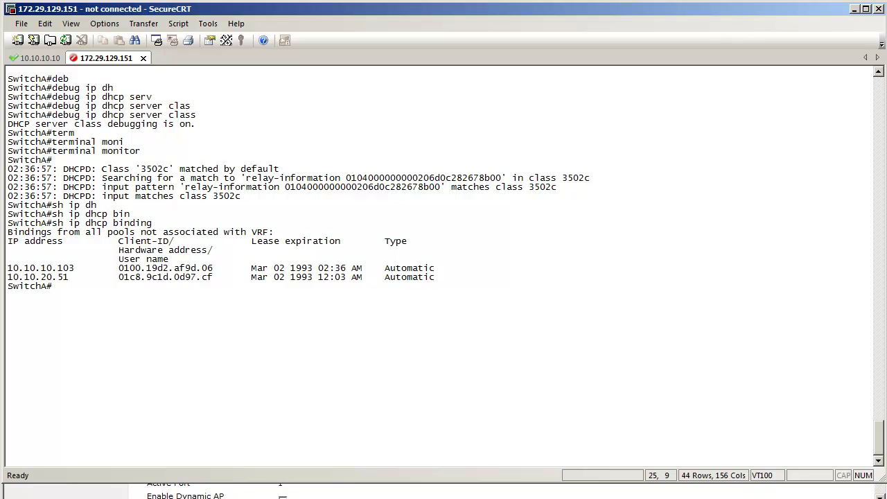
Switch to the Remote Desktop session at 172.29.129.155 and open the predefined options of the DHCP server.
key("alt+Tab")
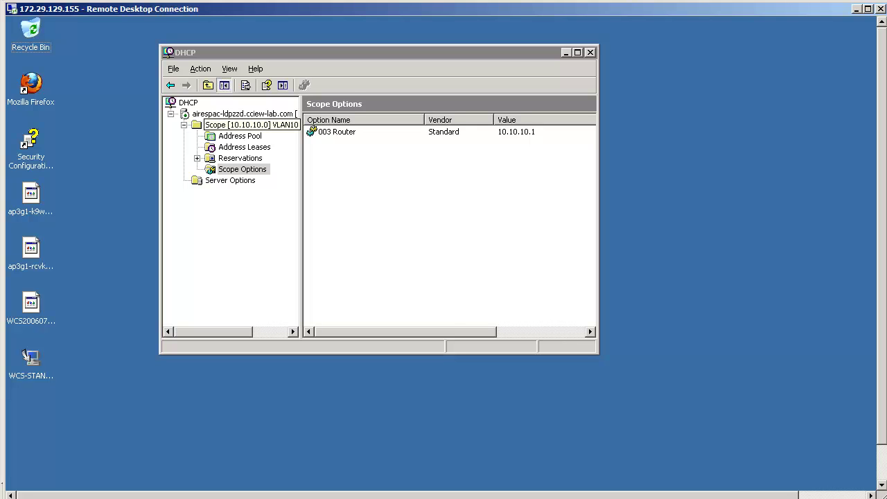
left_click(243, 114)
right_click(202, 114)
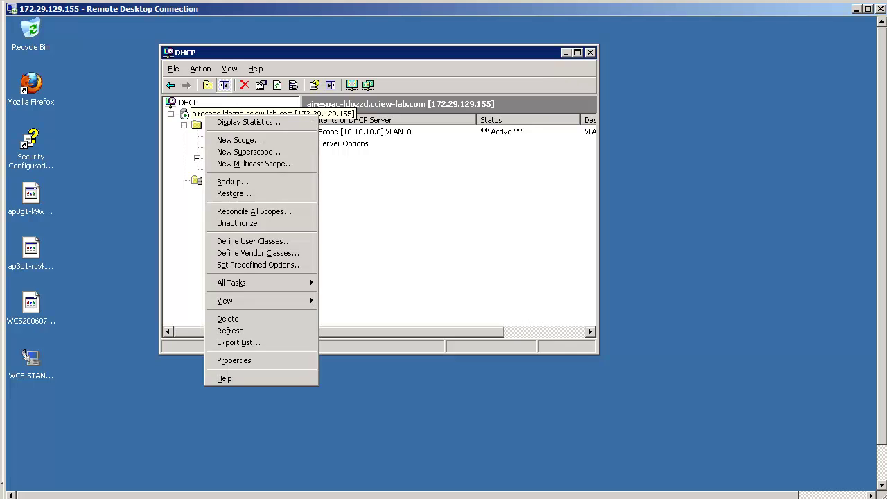
left_click(239, 263)
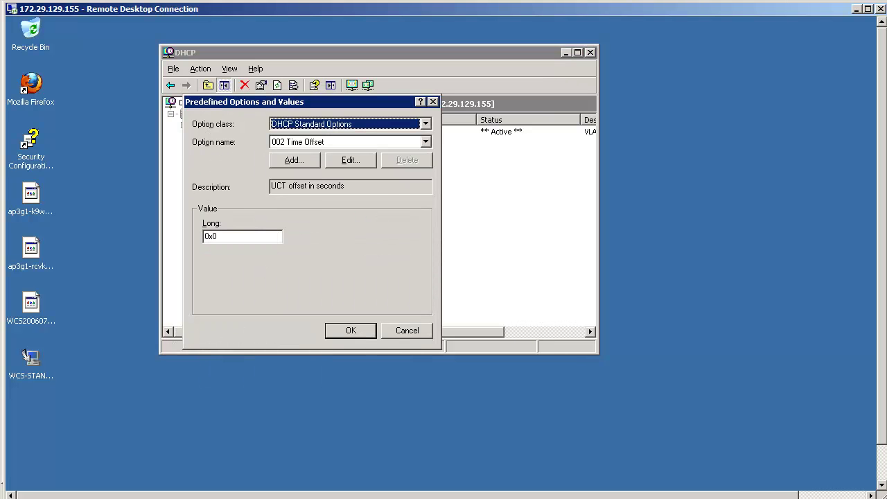
Add a predefined DHCP option named "Option 82" with data type String, Array enabled and code 82.
key("alt+a")
type("Option 82")
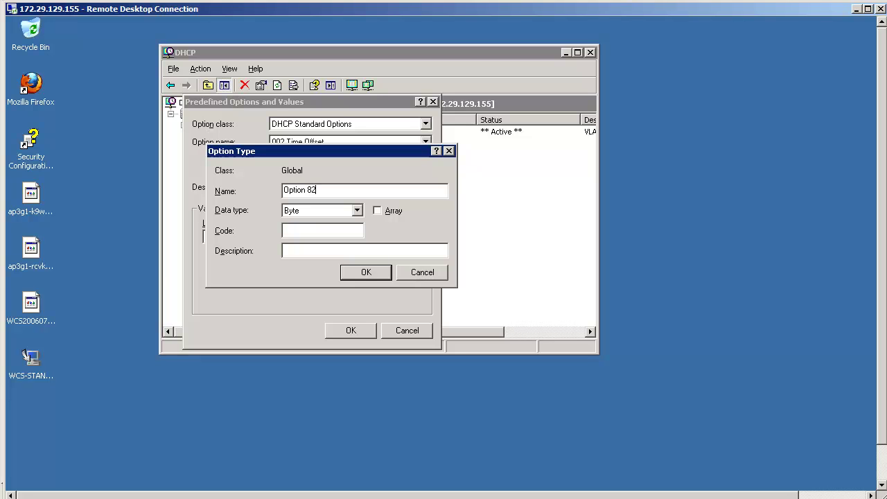
key("Tab")
key("alt+Down")
key("Down")
key("Down")
key("Down")
key("Down")
key("Down")
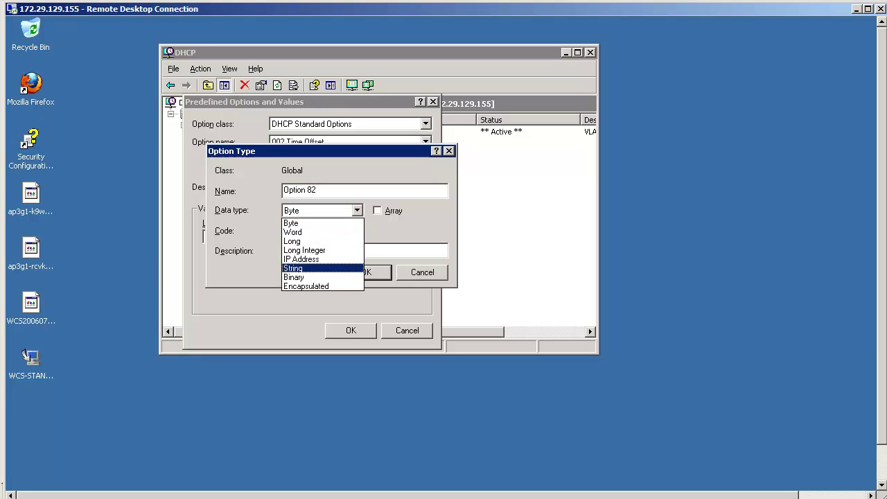
key("Return")
key("Tab")
key("space")
key("Tab")
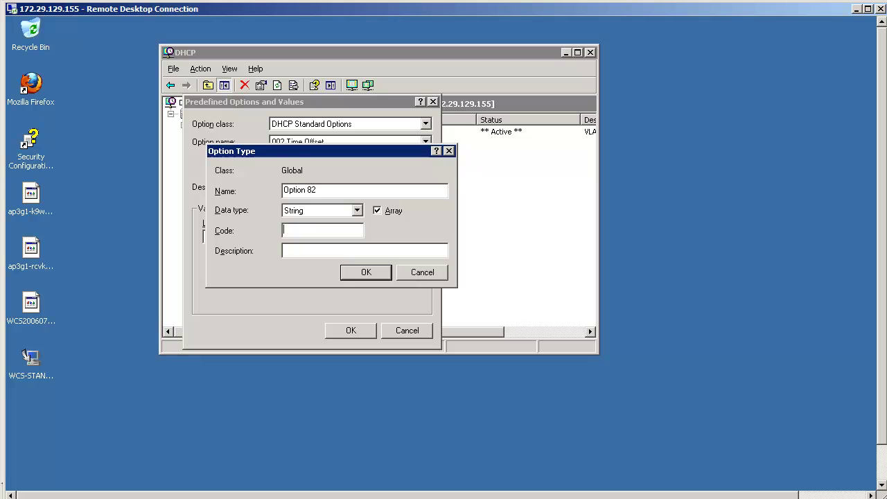
type("82")
key("Return")
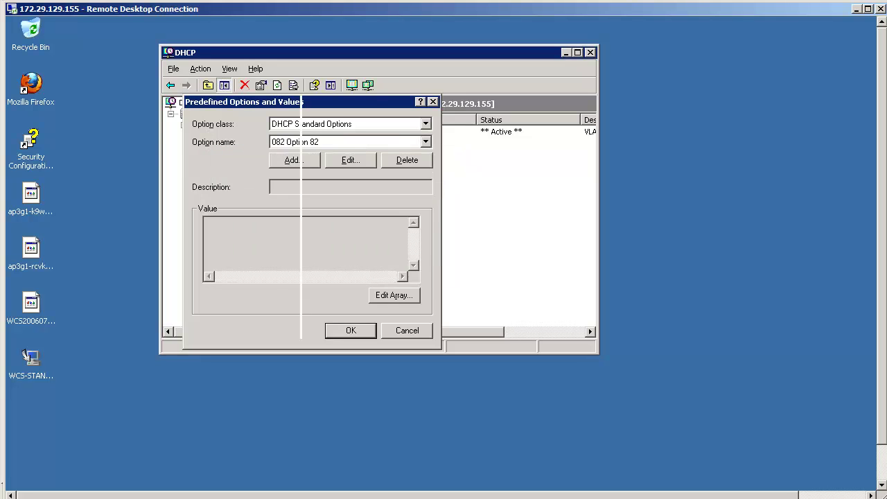
Close the predefined options and open the option configuration of scope 10.10.10.0, locating 082 Option 82 among the available options.
key("Escape")
left_click(242, 170)
right_click(344, 205)
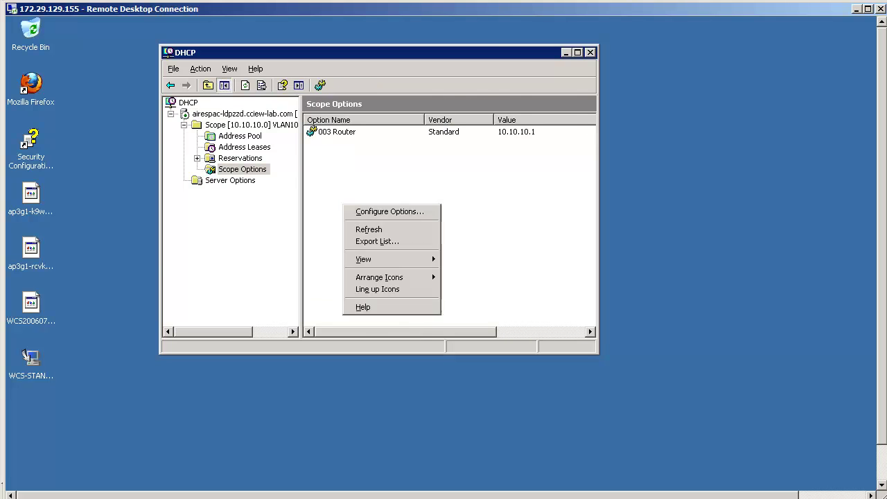
left_click(378, 212)
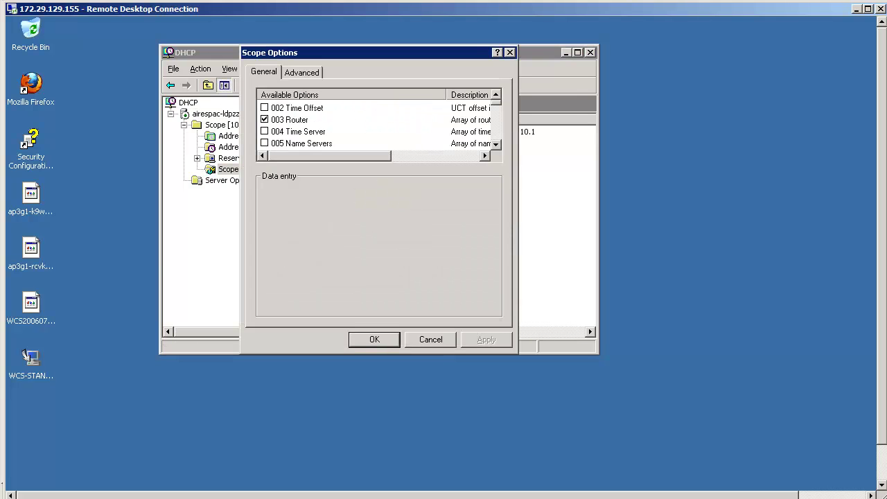
scroll(378, 124, "down", 20)
scroll(378, 125, "down", 4)
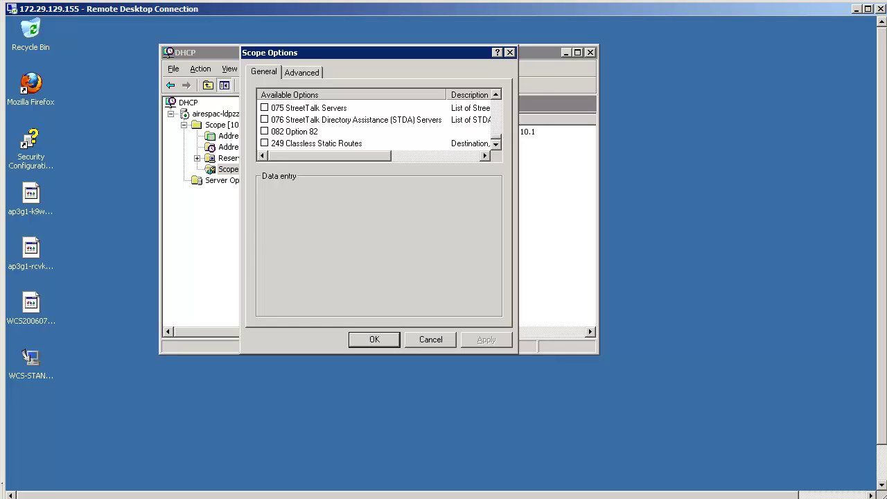
left_click(264, 131)
left_click(350, 210)
type("0104000000000206")
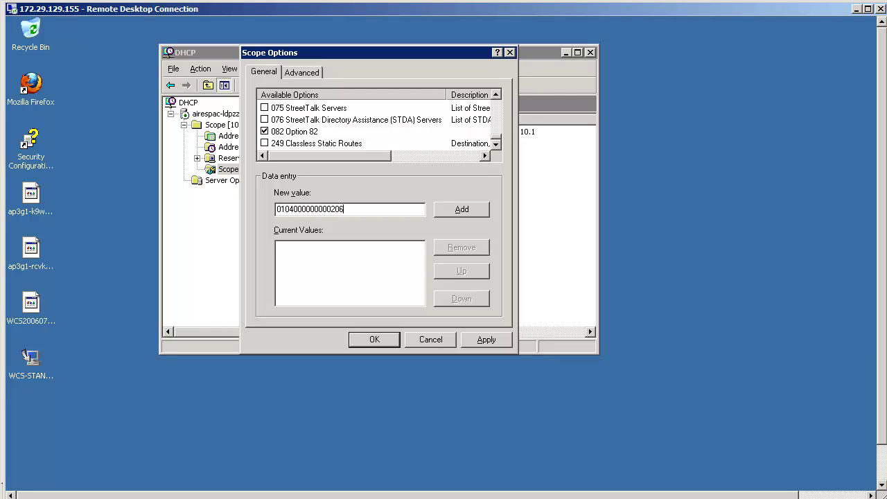
type("aaaaaaaaa")
key("Return")
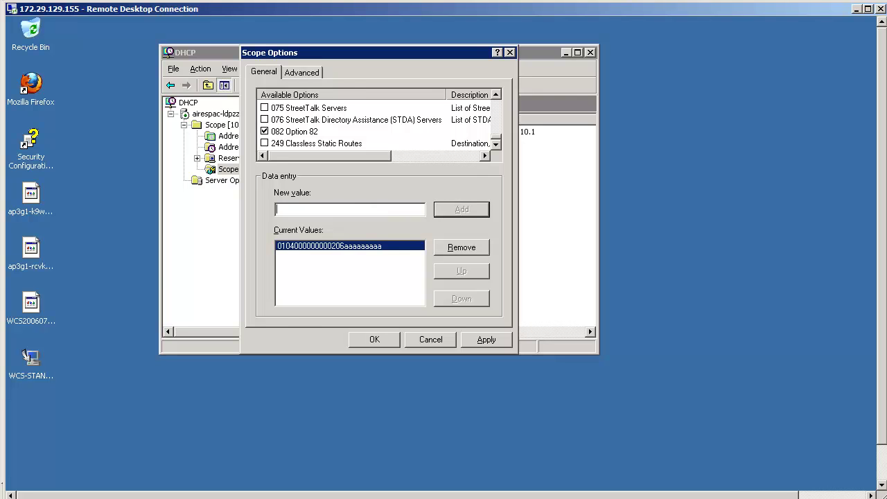
key("Return")
left_click(317, 144)
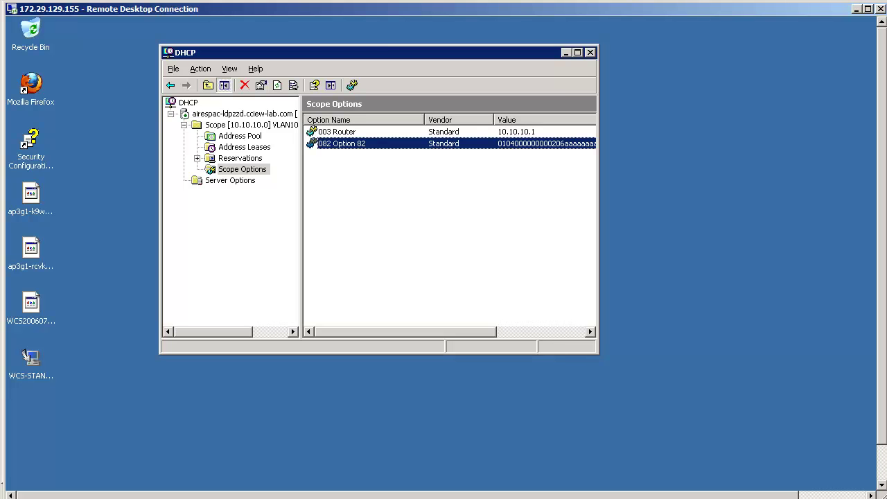
Switch to the SecureCRT session at 172.29.129.151 and enable DHCP snooping globally on SwitchA with "ip dhcp snooping".
left_click(858, 9)
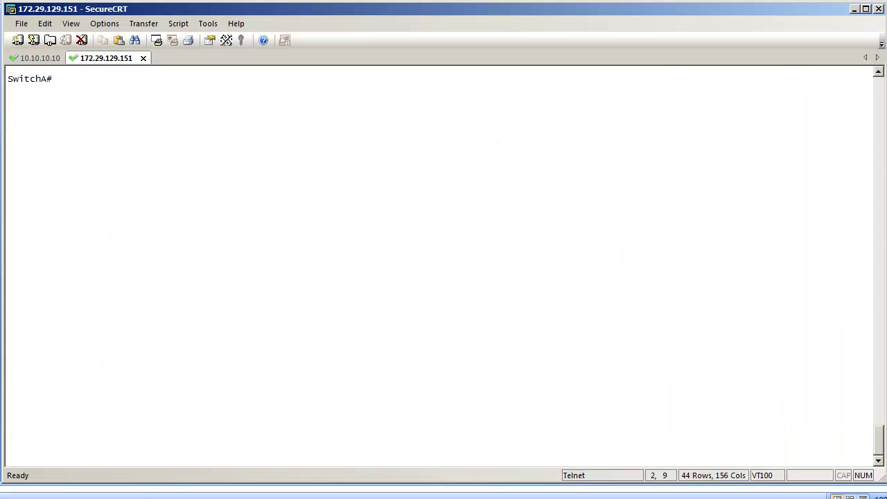
type("conf t")
key("Return")
type("ip dh")
key("Tab")
type("sn")
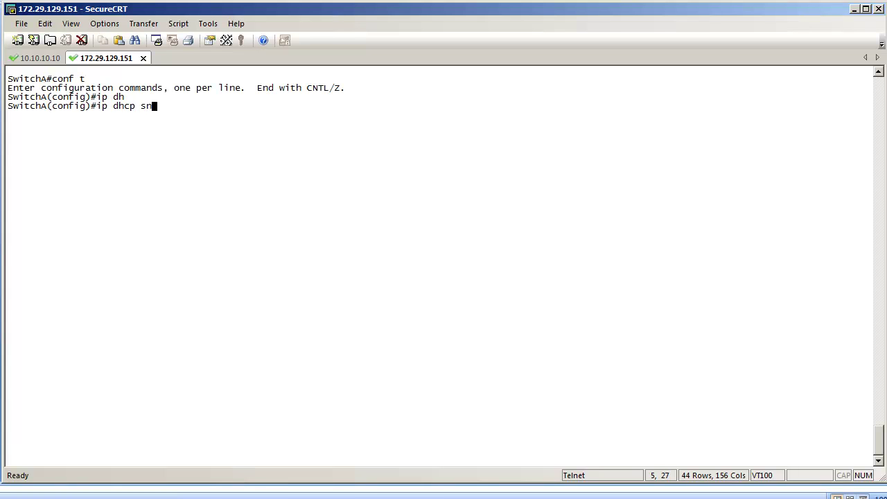
type("oo")
key("Tab")
key("Return")
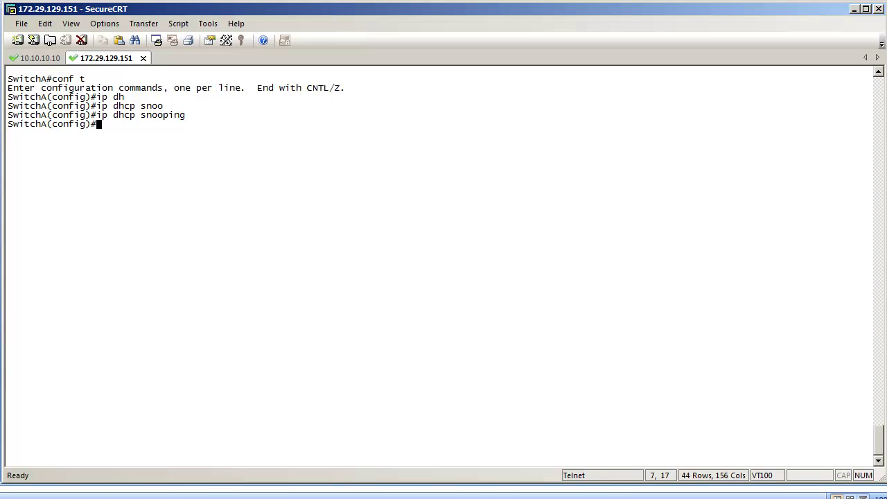
Enable DHCP snooping on VLAN 10 with "ip dhcp snooping vl 10".
key("Up")
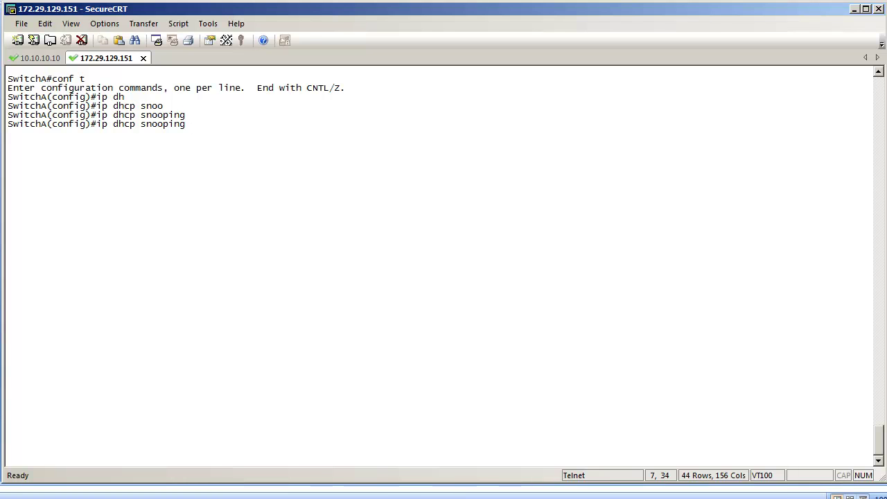
type("vl 10")
key("Return")
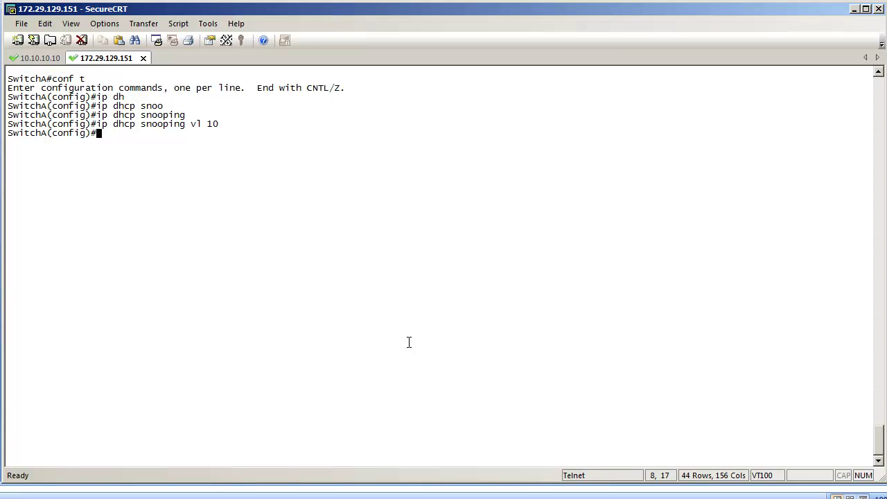
Make interface g1/0/3 a trusted port with "ip dhcp snooping trust" and switch to the DHCP Option 82 presentation slide.
type("int g1/0/3")
key("Return")
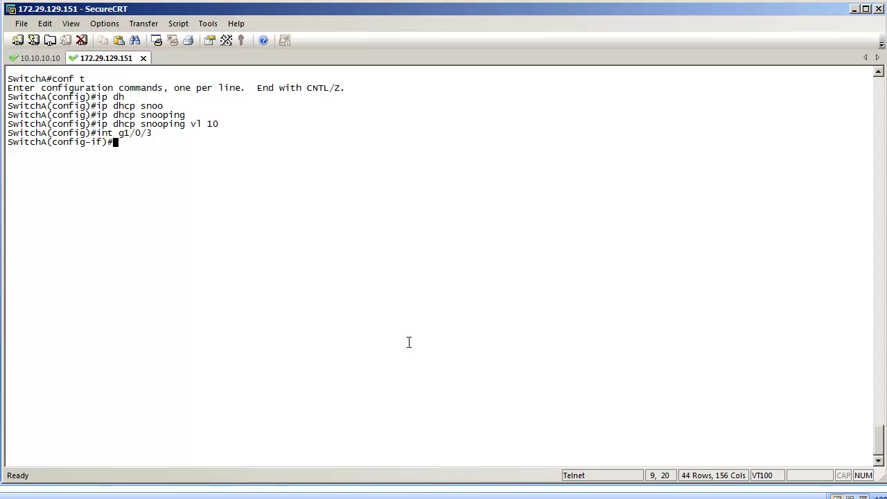
type("i")
type("p dhc")
key("Tab")
type("snoo")
key("Tab")
type("tru")
key("Tab")
key("Return")
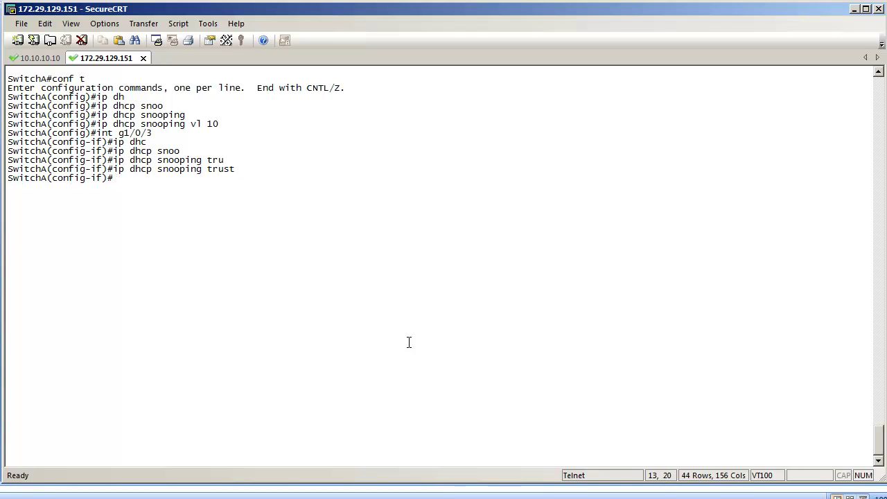
key("alt+Tab")
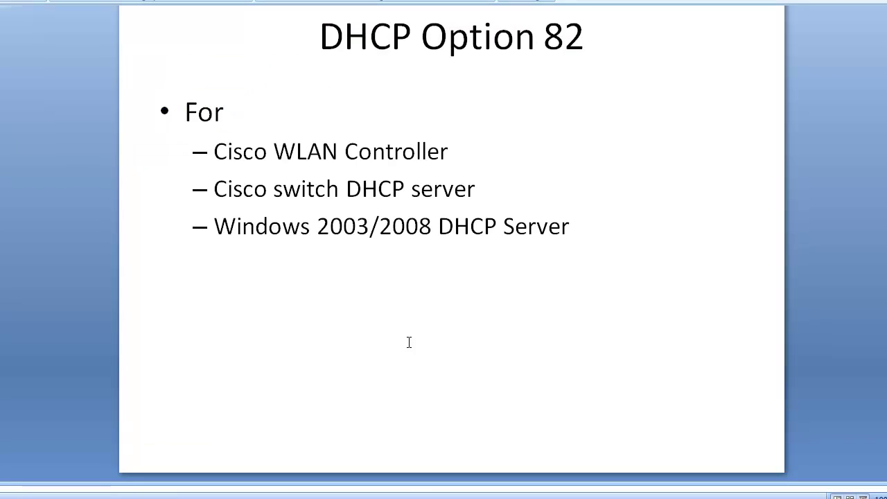